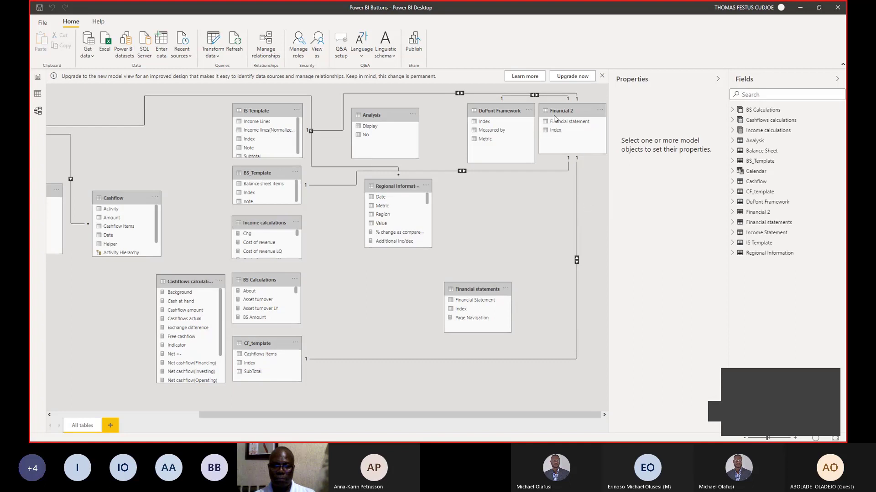
- Delete the relationships linking the Financial 2 table to CF_template, DuPont Framework, IS Template and BS_Template
click(478, 239)
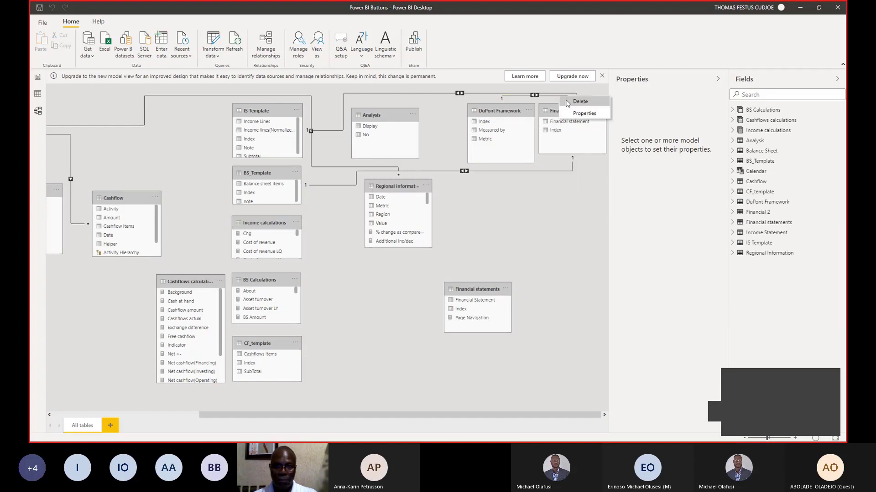
key(Delete)
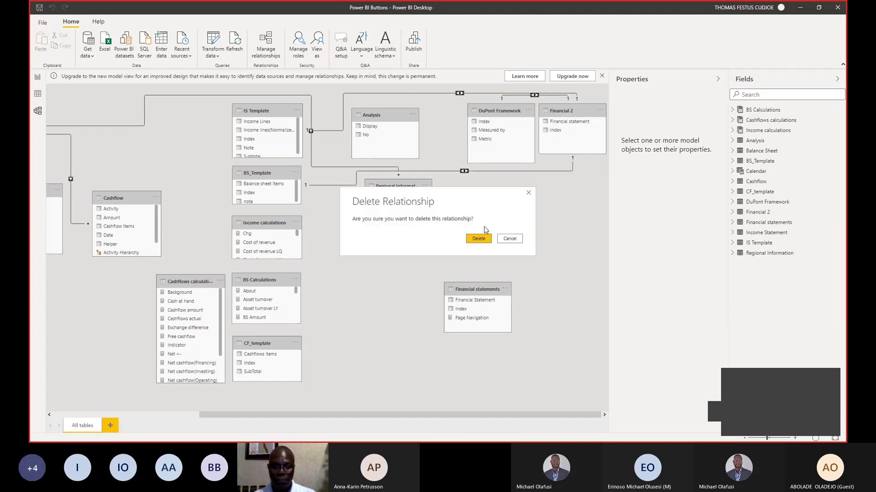
click(479, 239)
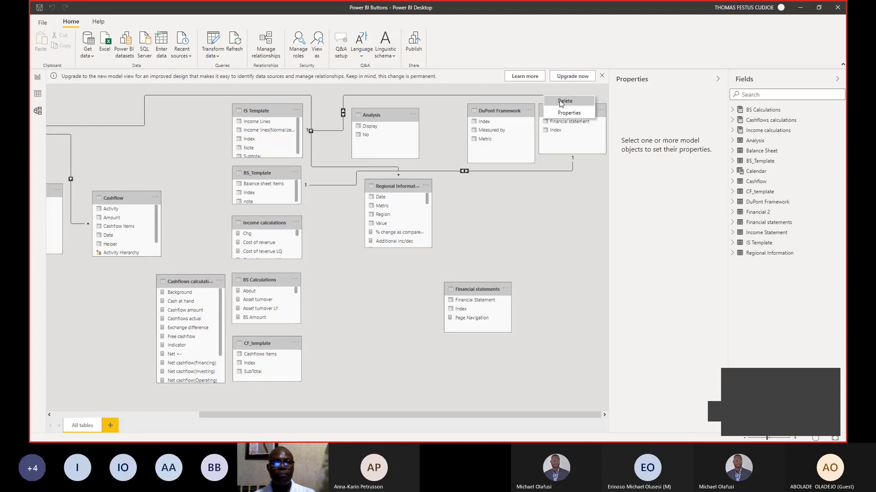
click(488, 237)
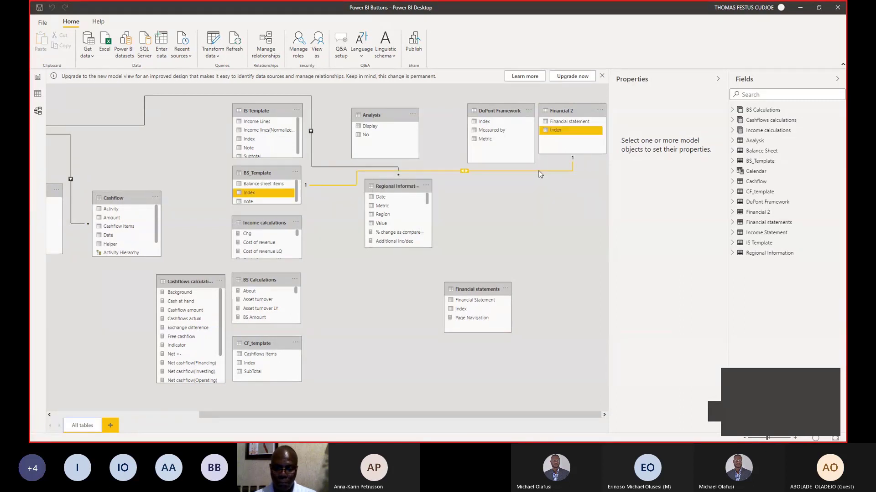
right_click(542, 172)
click(549, 178)
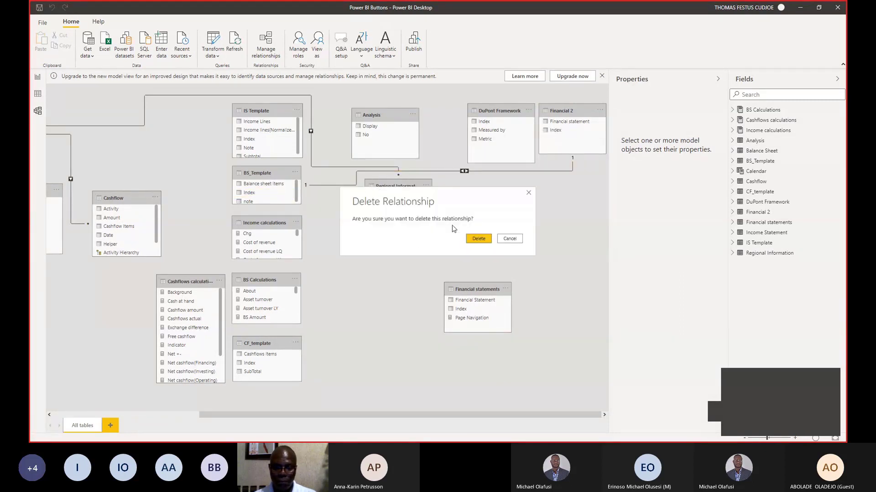
click(475, 238)
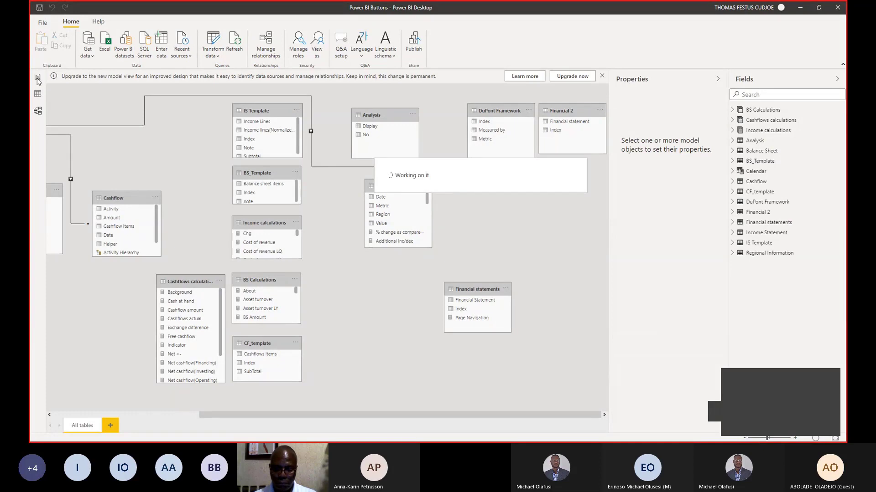
- Return to the report view, add a new blank page and place an empty slicer on it
click(38, 78)
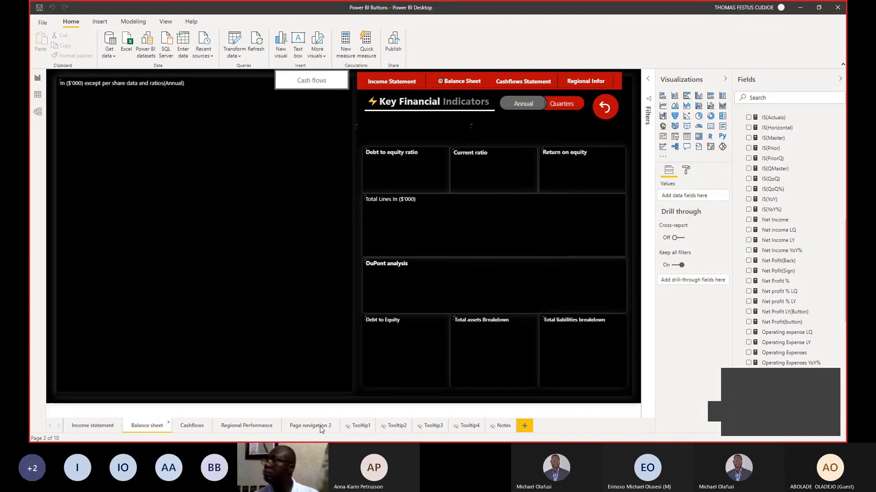
click(322, 426)
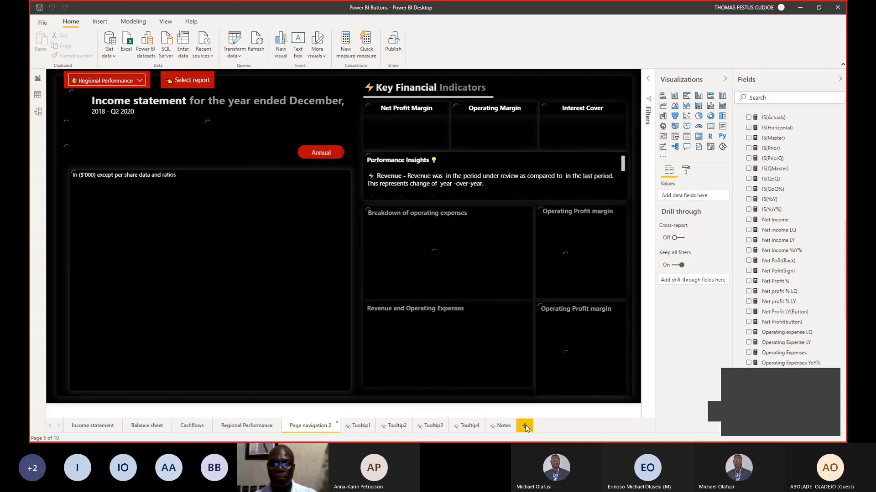
click(525, 425)
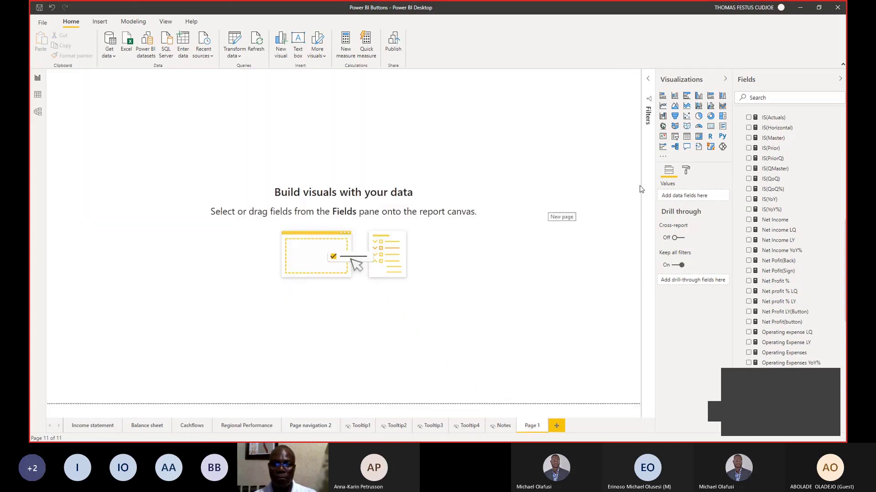
click(675, 137)
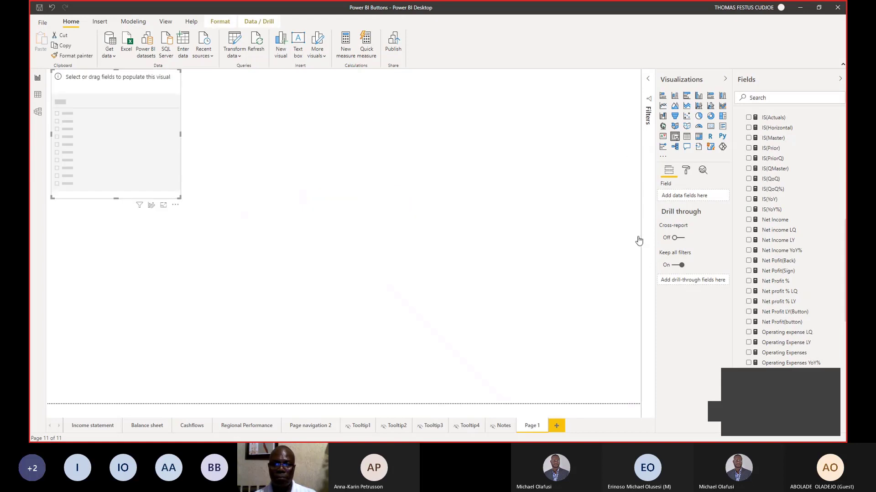
- Fill the slicer with the Financial statement field from the Financial 2 table and select Income statment in it
scroll(778, 183, up, 10)
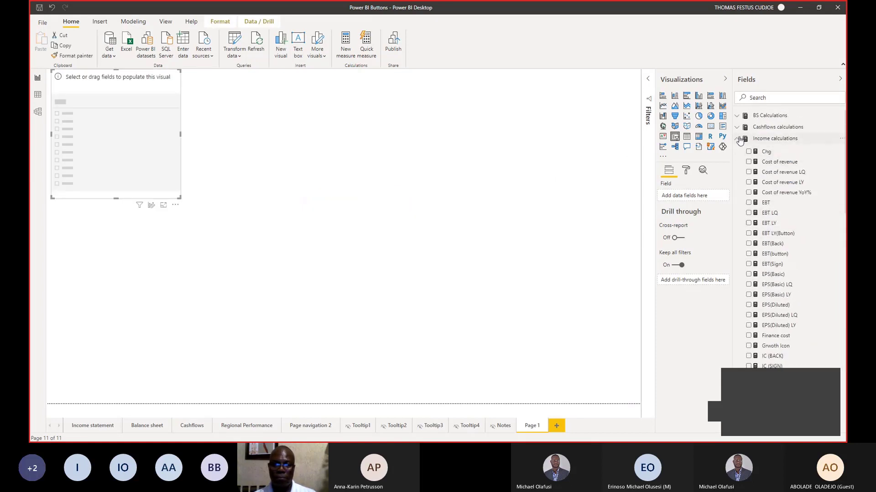
click(738, 139)
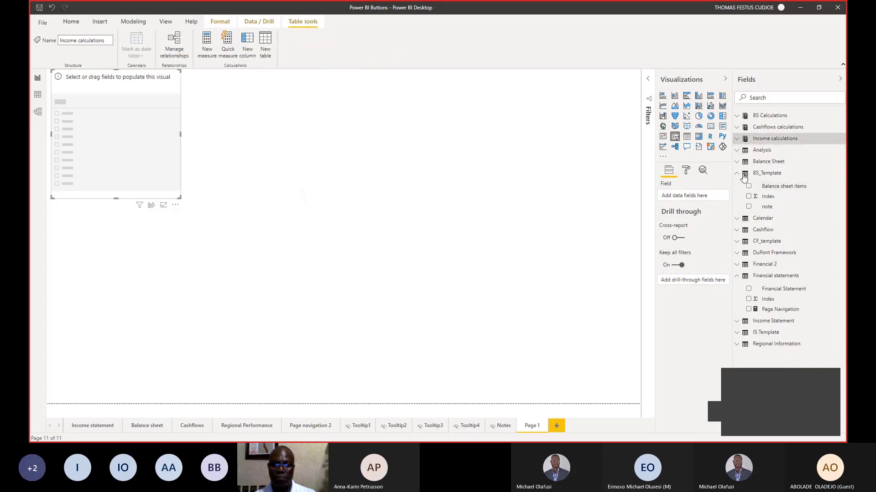
click(741, 175)
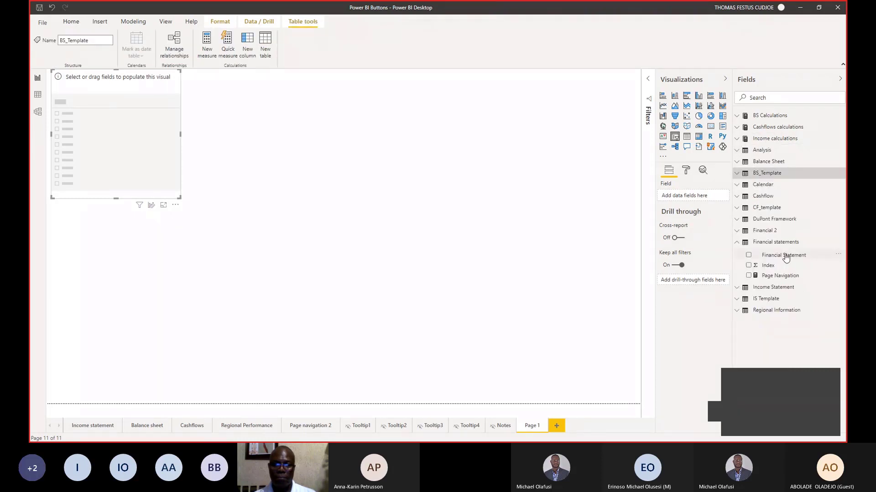
drag(786, 255, 702, 198)
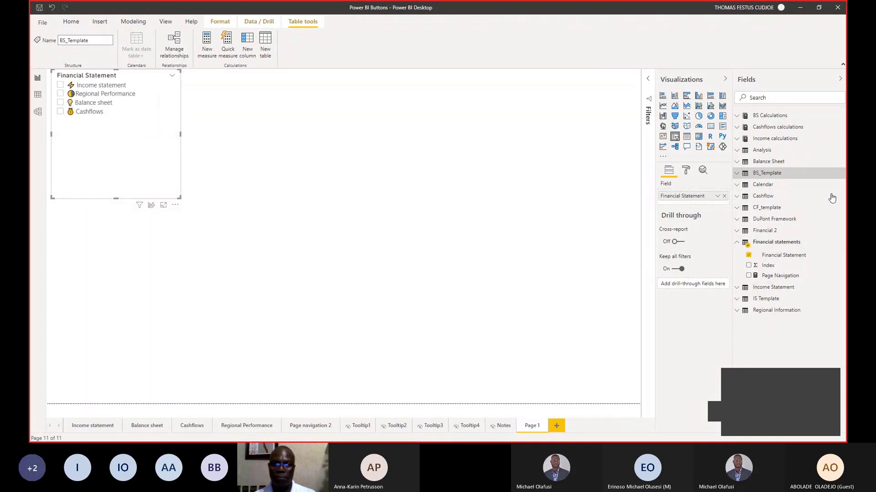
click(725, 197)
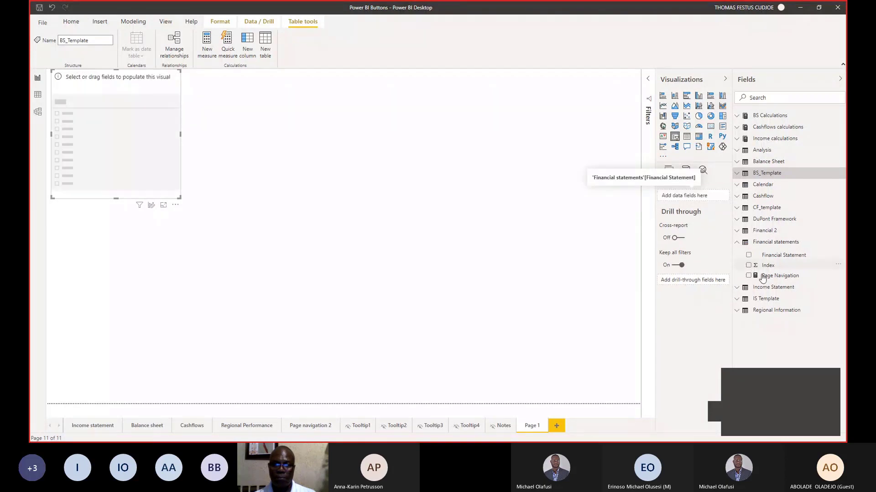
click(753, 230)
drag(768, 244, 686, 197)
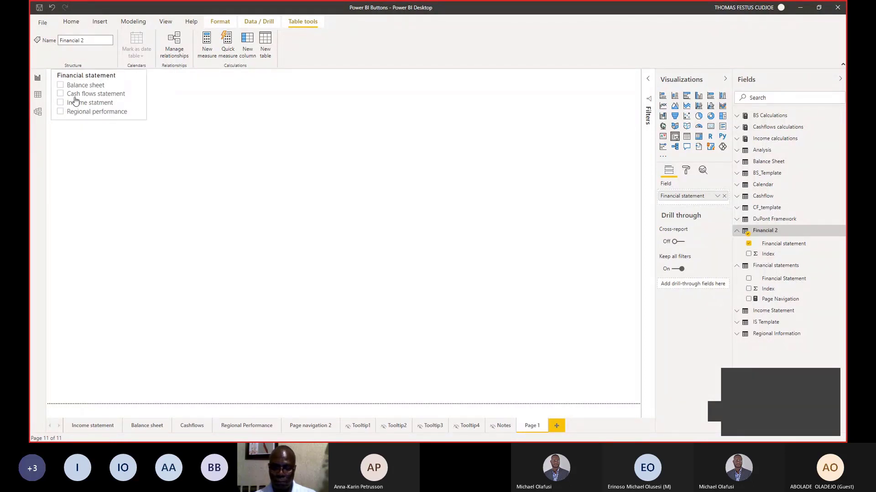
click(125, 106)
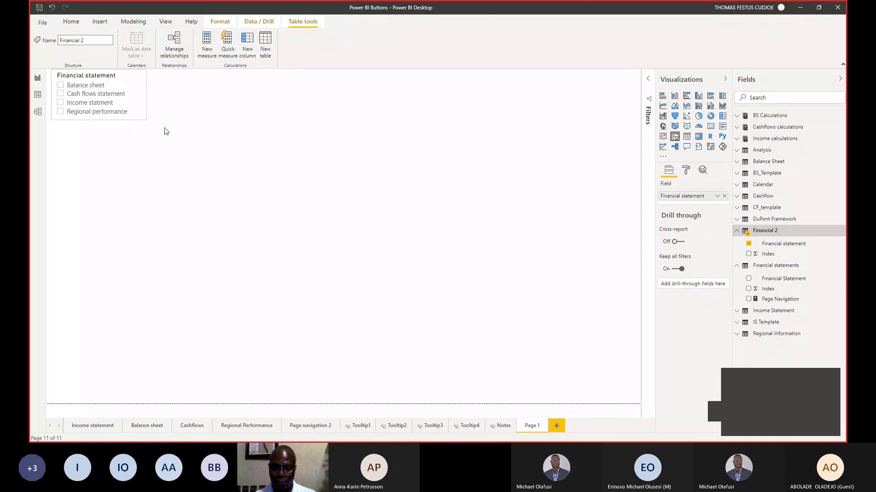
click(210, 138)
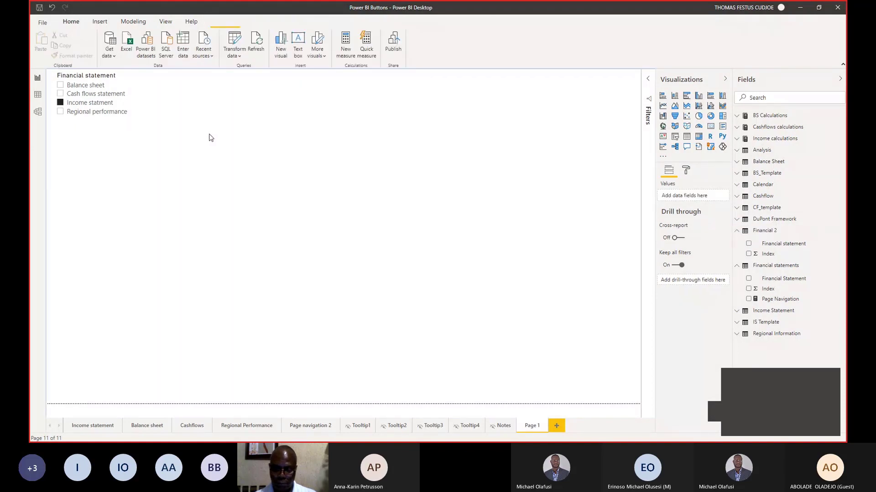
- Insert a blank button and place it on the canvas beside the Financial statement slicer
click(99, 24)
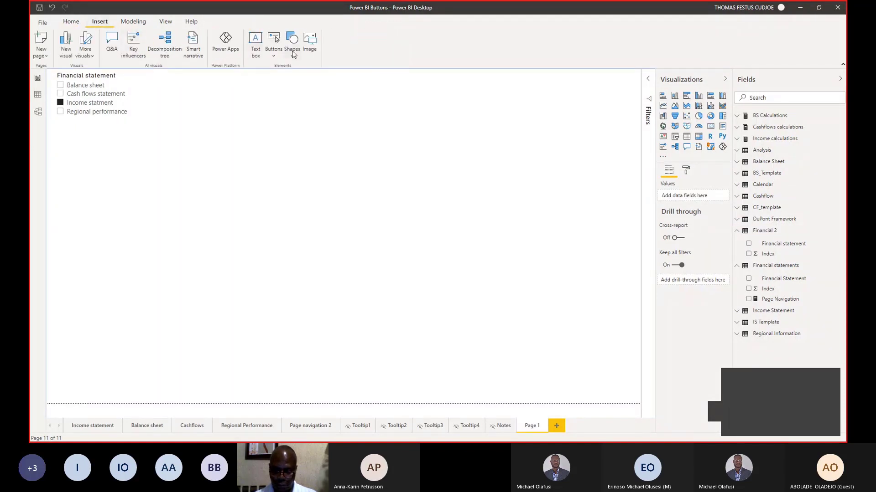
click(274, 55)
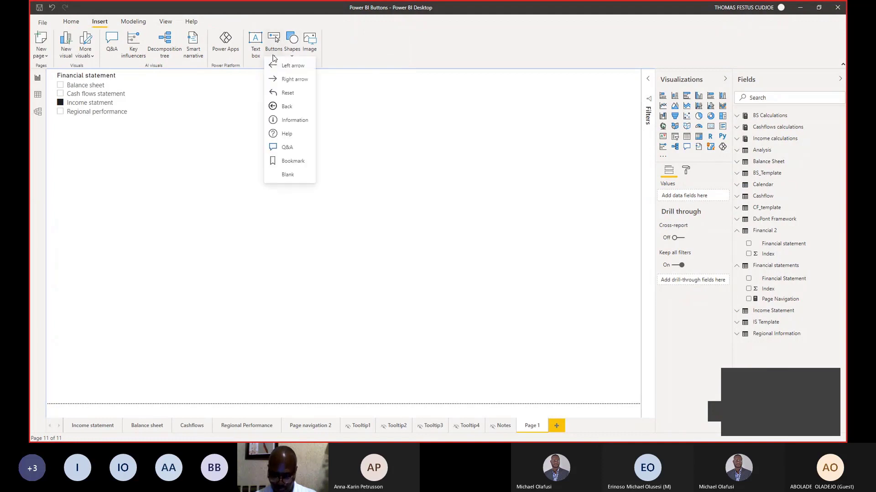
click(288, 179)
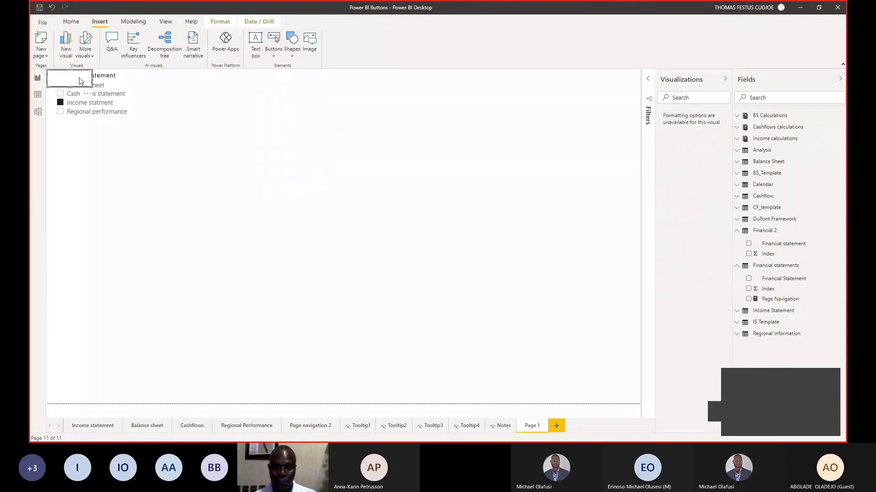
drag(76, 79, 284, 128)
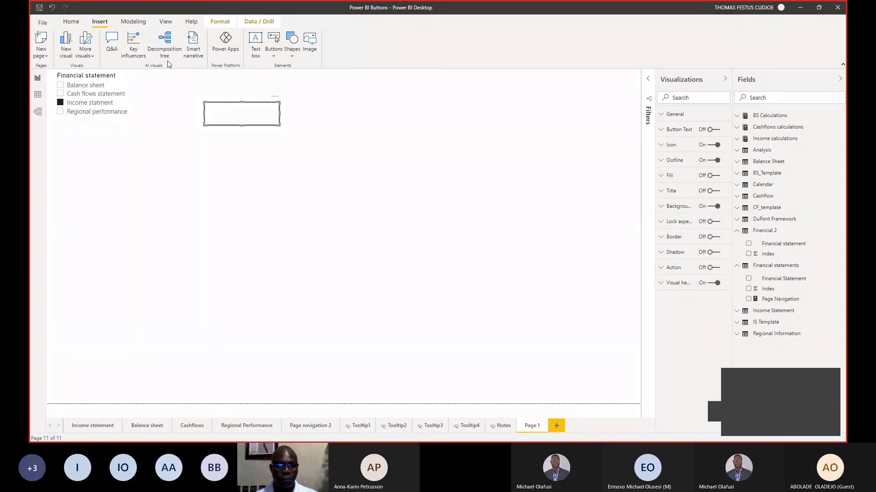
- Create a new measure in the Analysis table and name it Selected report in its formula
click(133, 24)
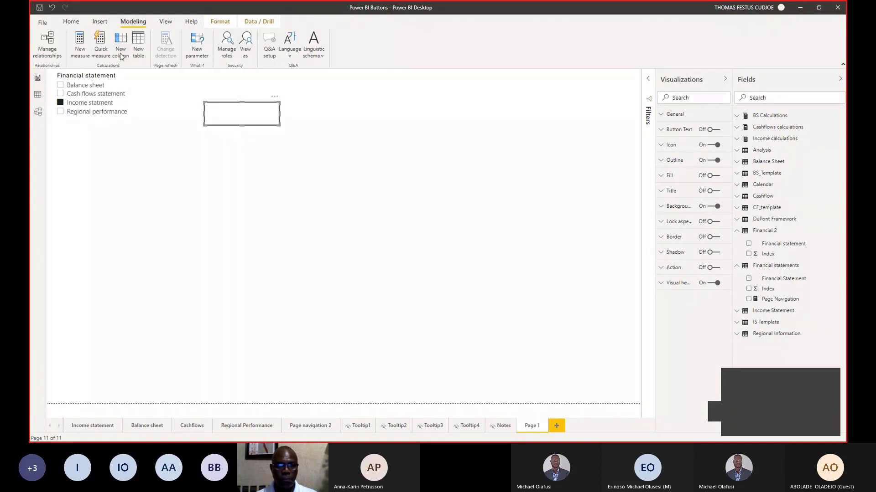
click(83, 55)
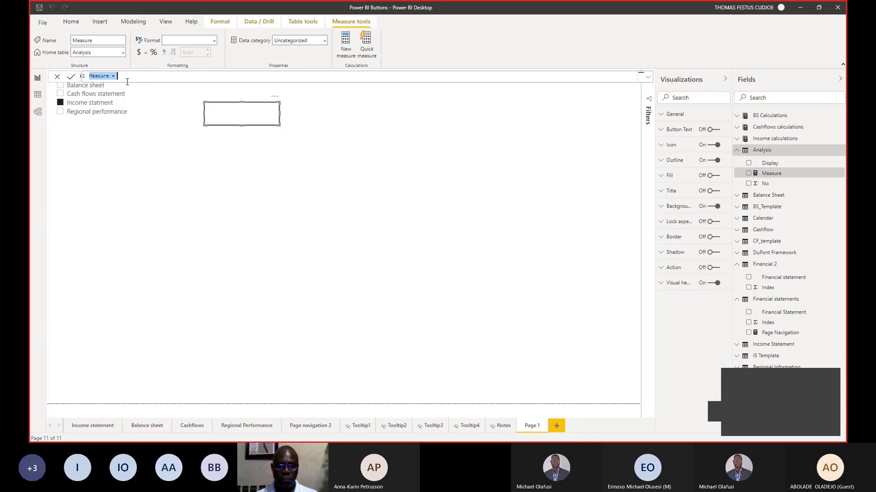
key(shift+Return)
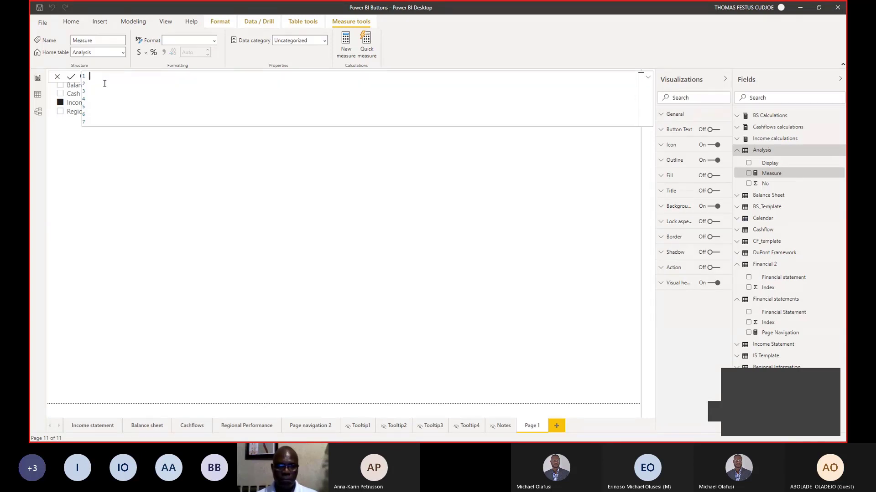
text(Sle)
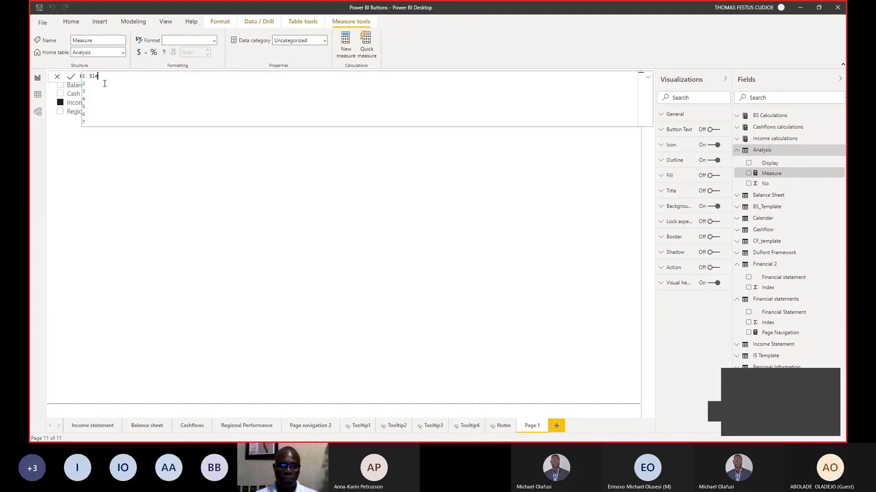
text(ected)
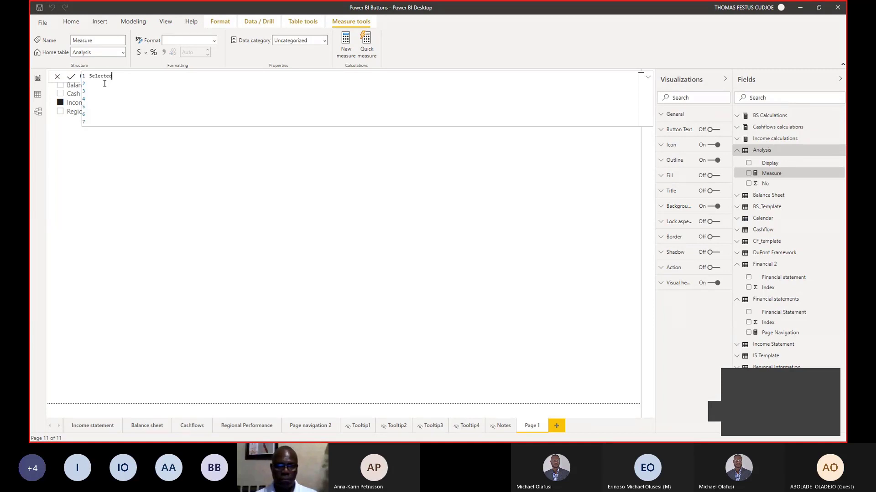
text( report =)
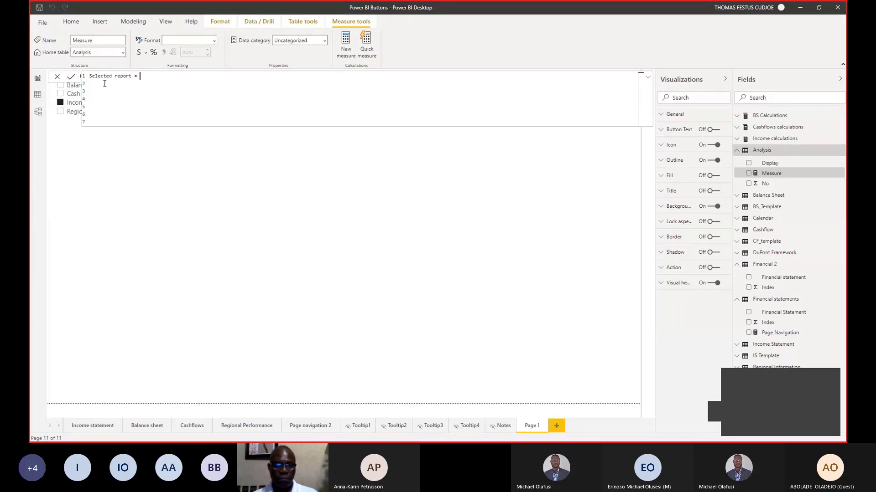
key(shift+Return)
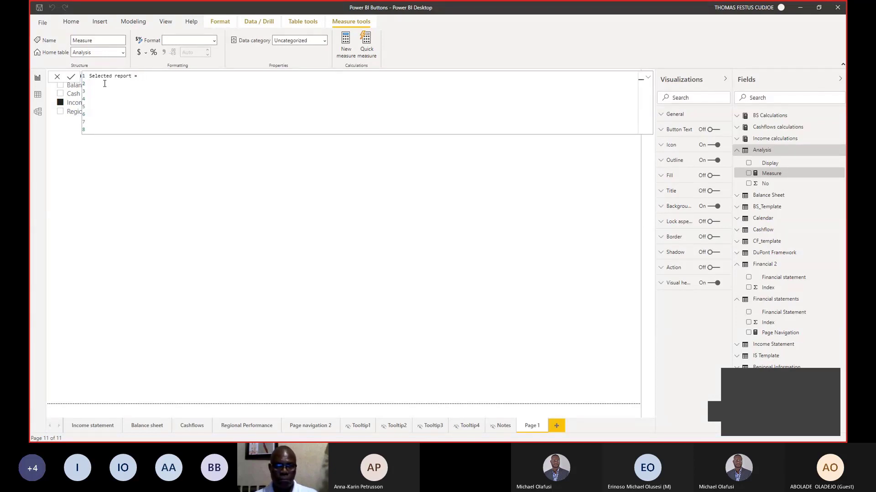
- Declare a variable named SelectedREPORT on the second line of the Selected report measure formula
text(VAR)
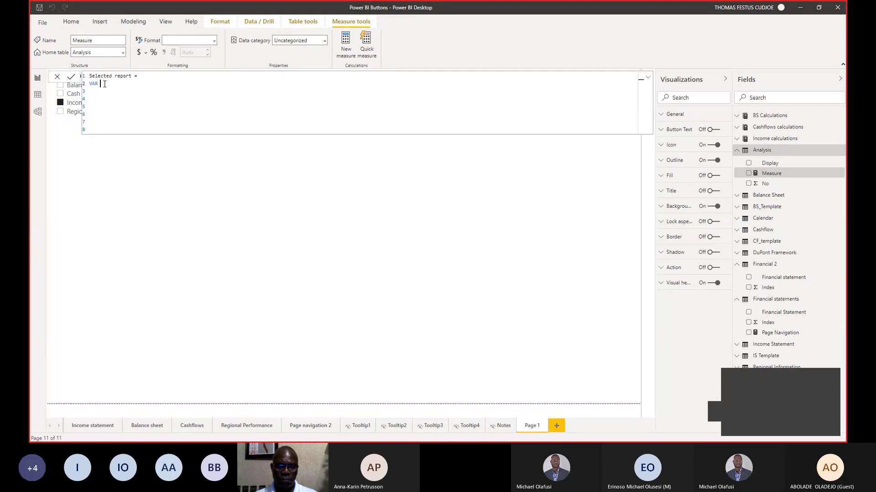
text(Selected)
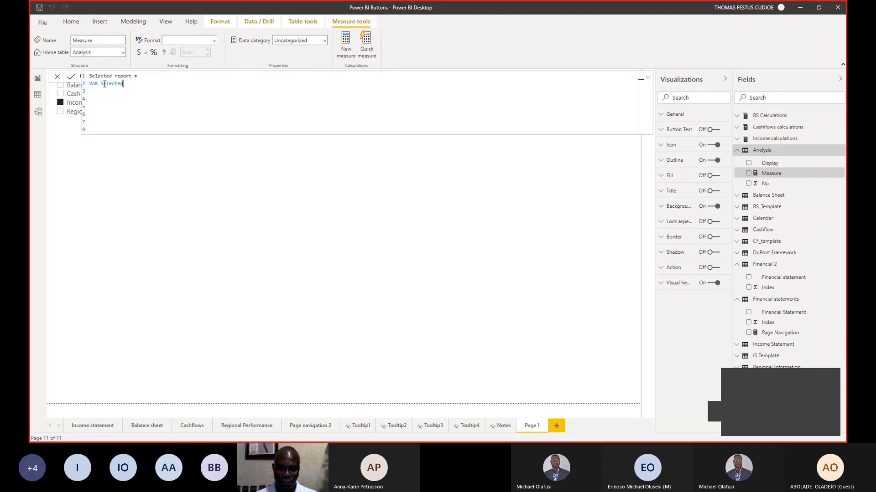
text(REPORT)
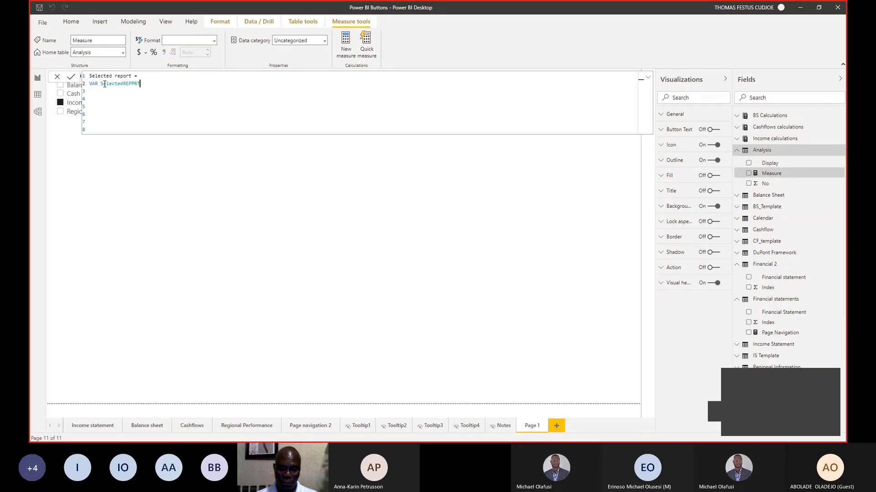
key(BackSpace)
key(BackSpace)
key(BackSpace)
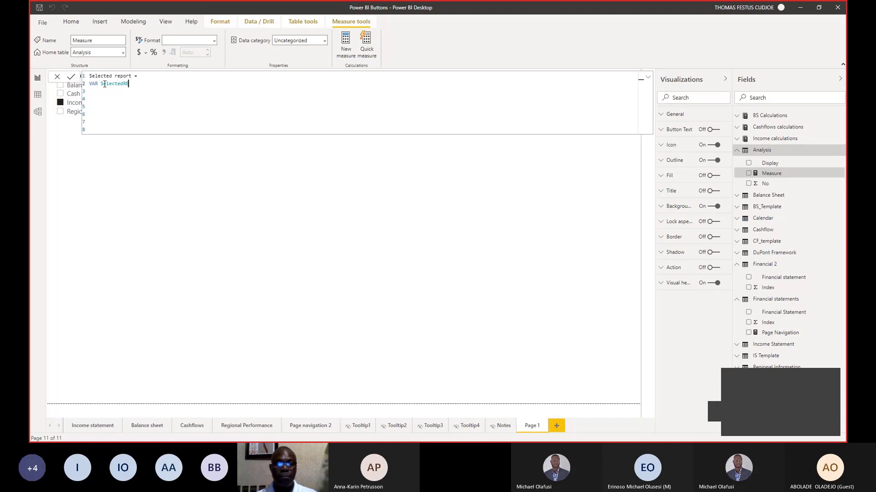
key(BackSpace)
key(BackSpace)
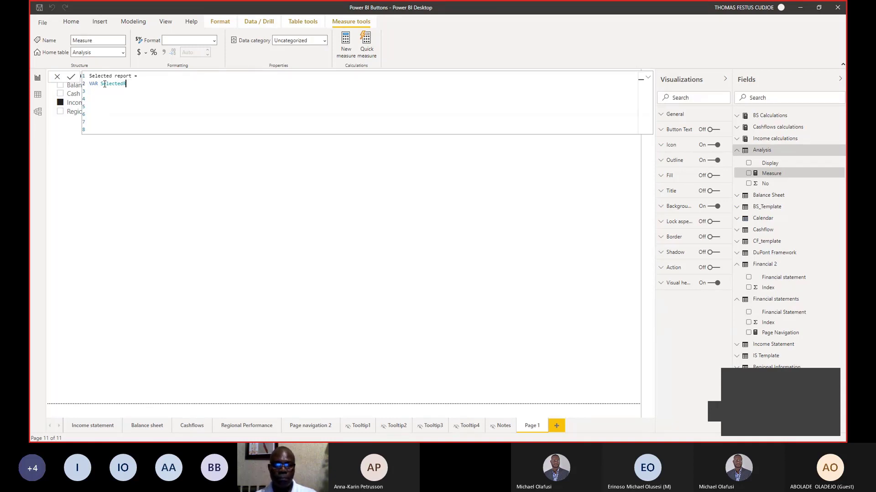
text(EPORT = )
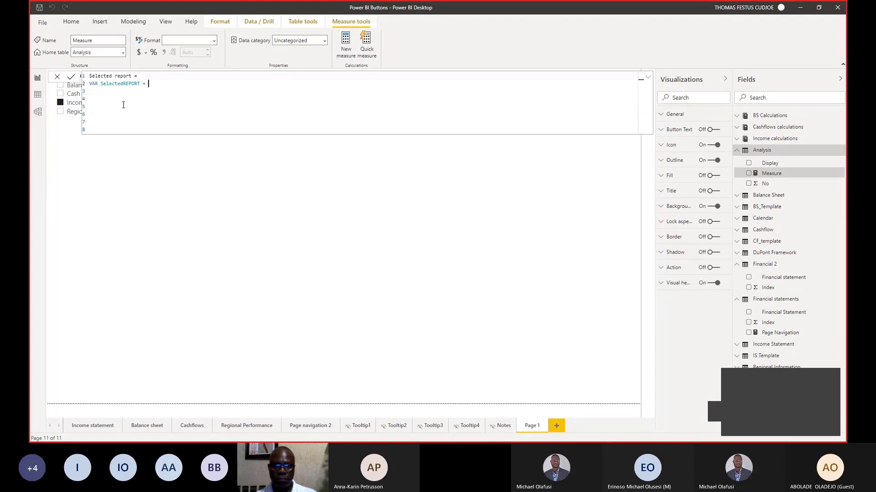
- Rename the declared variable to Slected, keeping the equals sign ready for its expression
text(SELEC)
key(BackSpace)
key(BackSpace)
key(BackSpace)
key(BackSpace)
key(BackSpace)
key(BackSpace)
key(BackSpace)
key(BackSpace)
key(BackSpace)
key(BackSpace)
drag(101, 83, 145, 85)
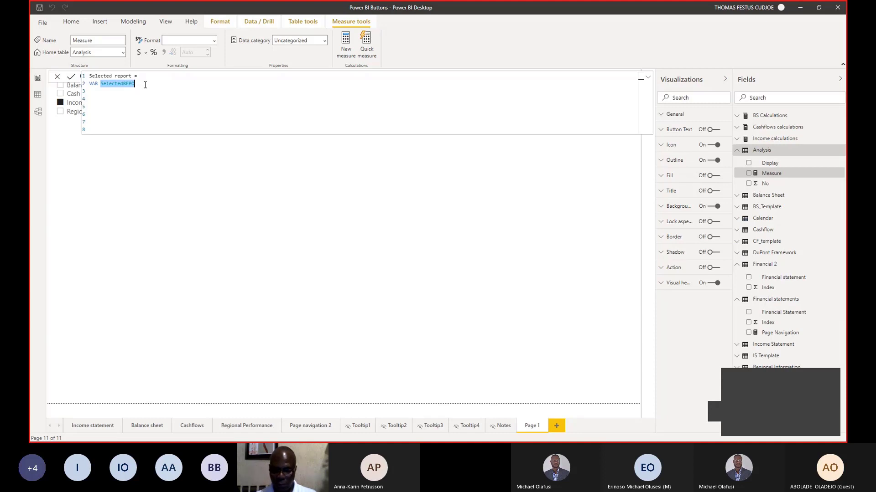
text(Slected)
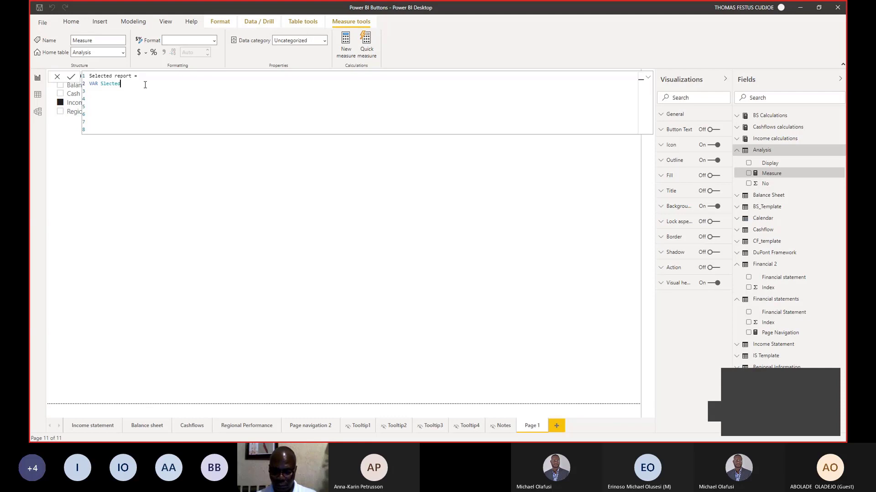
text( = )
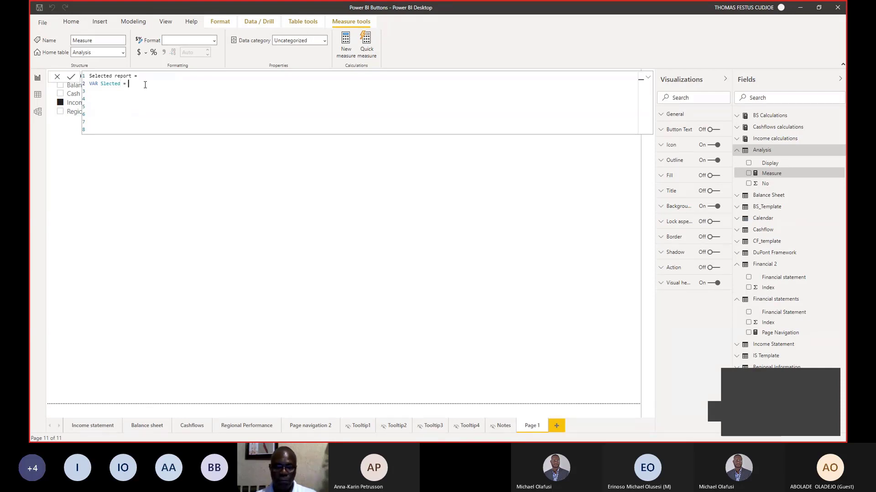
- Assign SELECTEDVALUE('Financial 2'[Index]) to the Slected variable
text(se)
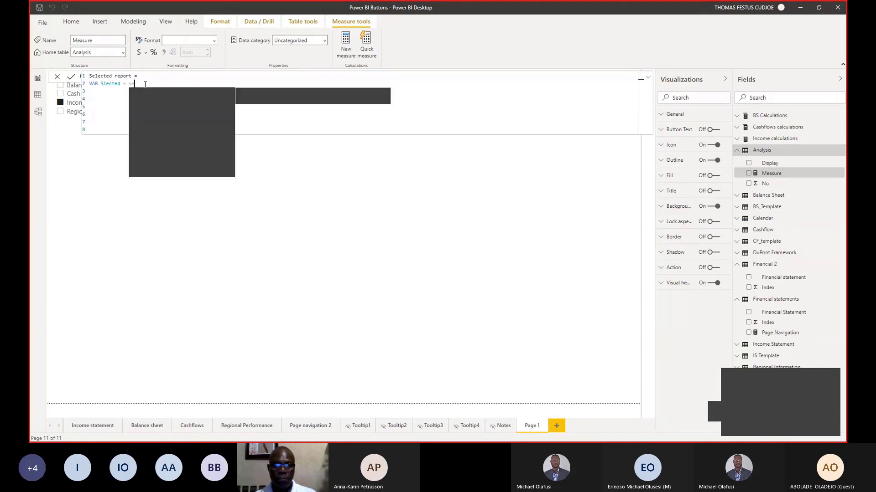
text(l)
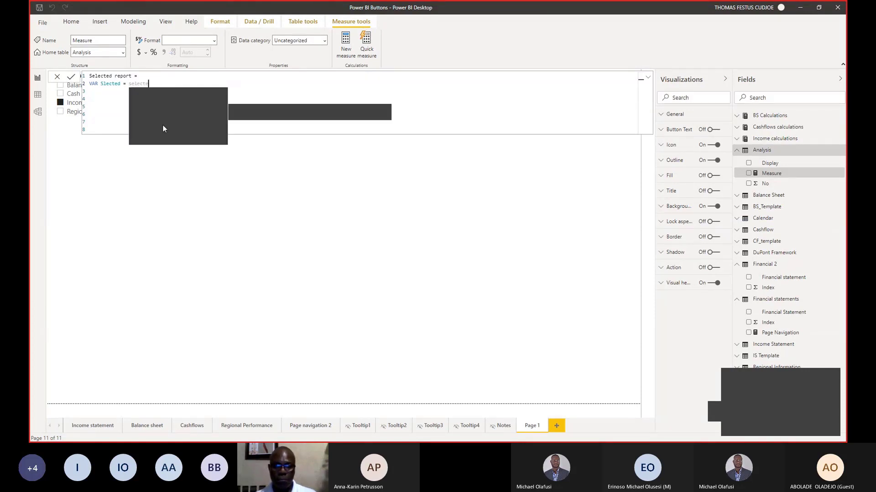
text(ecte)
key(BackSpace)
key(Tab)
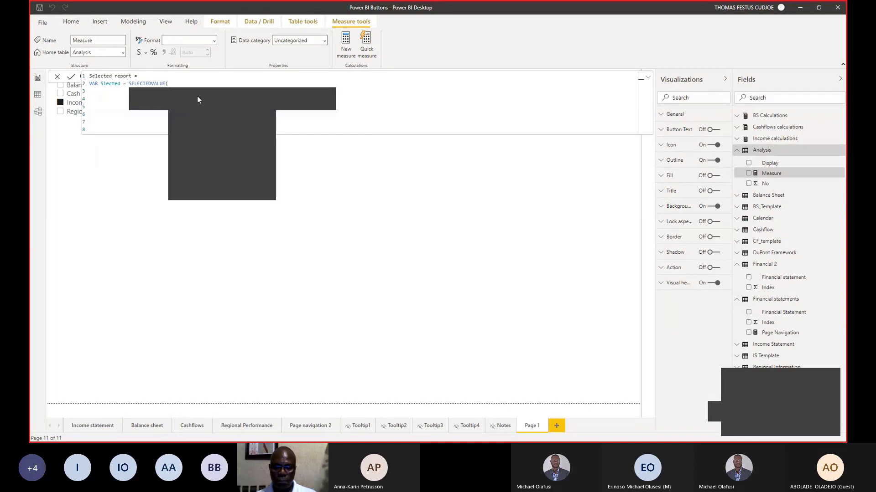
text(finan)
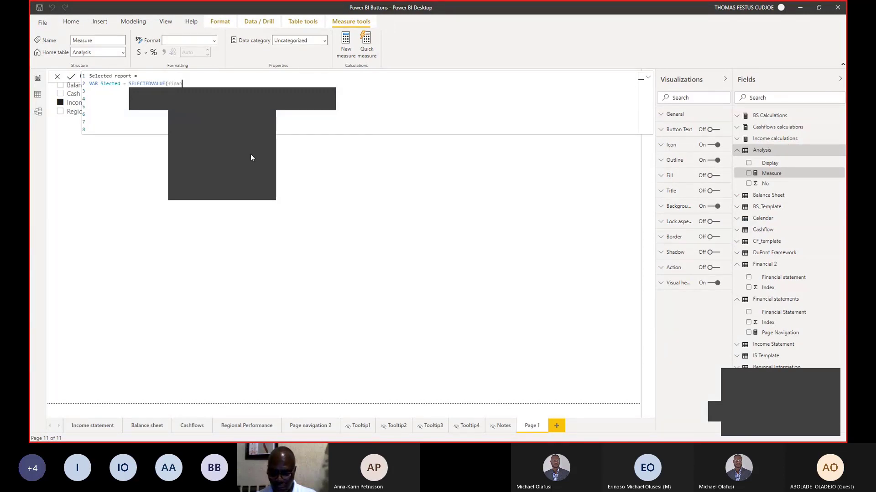
click(207, 132)
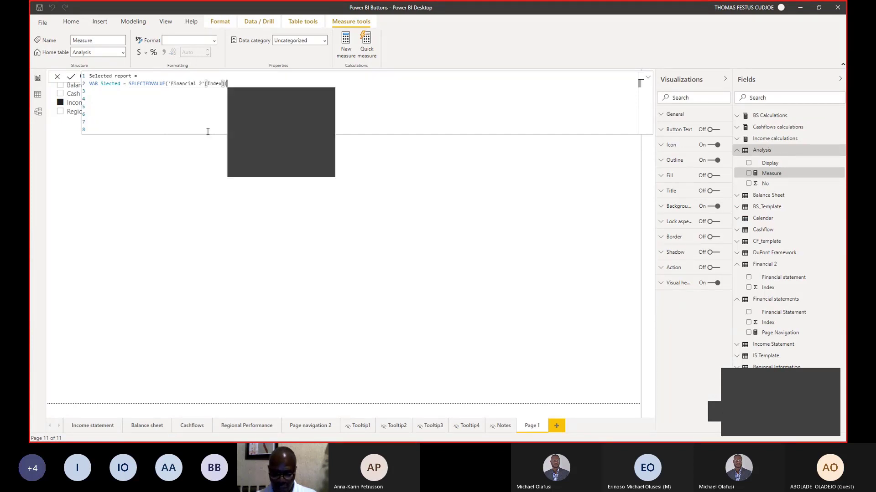
text())
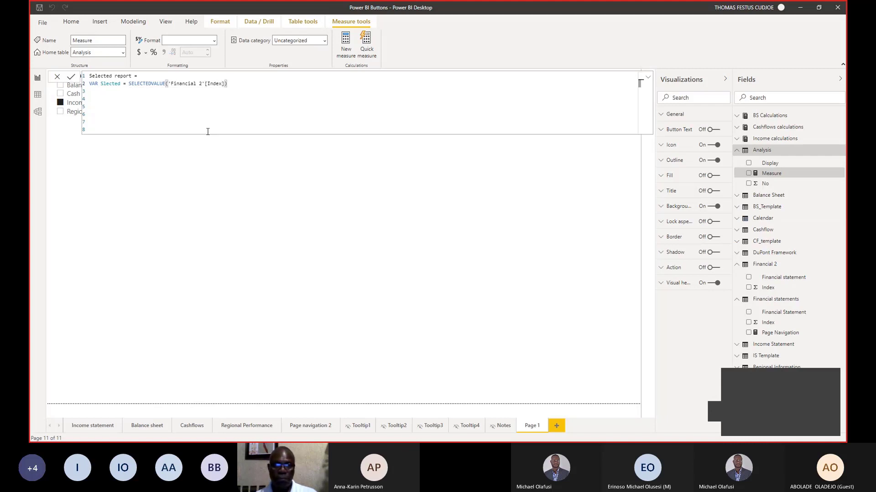
- Add a RETURN line below the variable and open a SWITCH function that evaluates Slected
key(shift+Return)
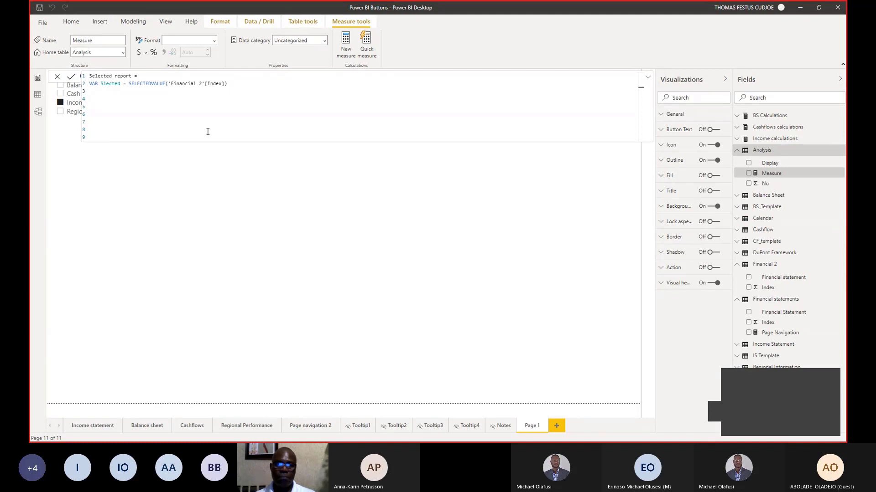
text(RETURN)
key(Return)
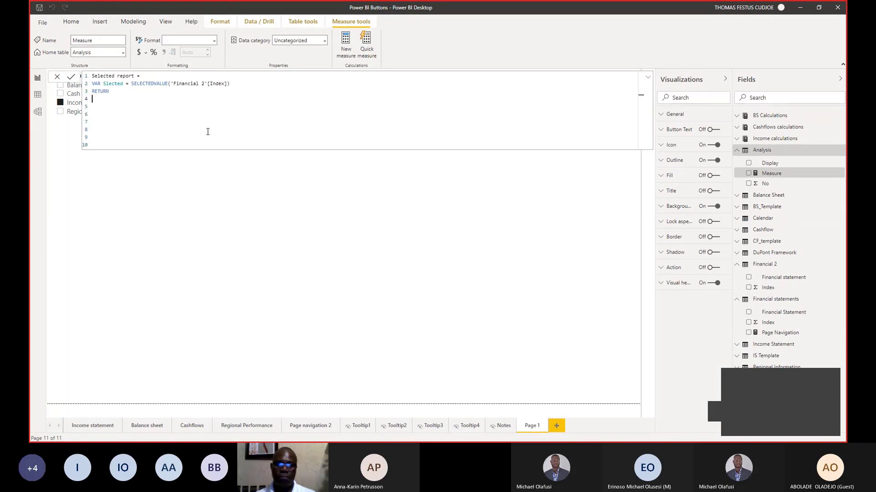
text(SWIT)
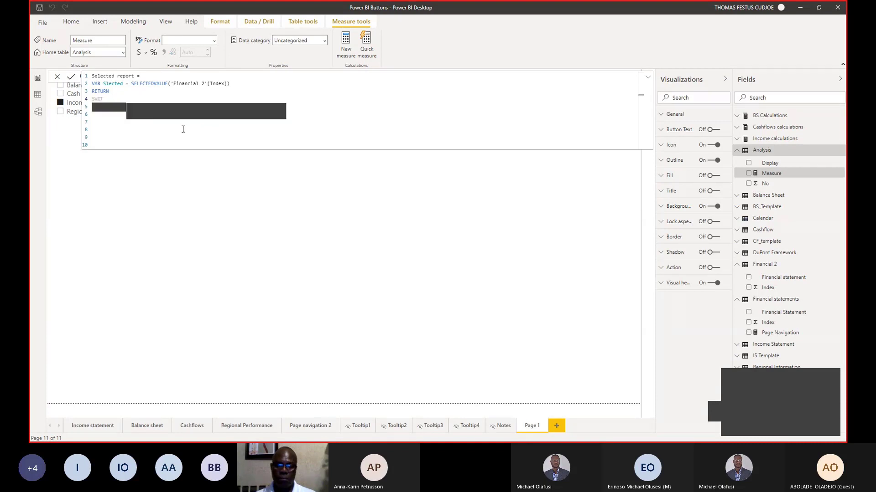
text(CH()
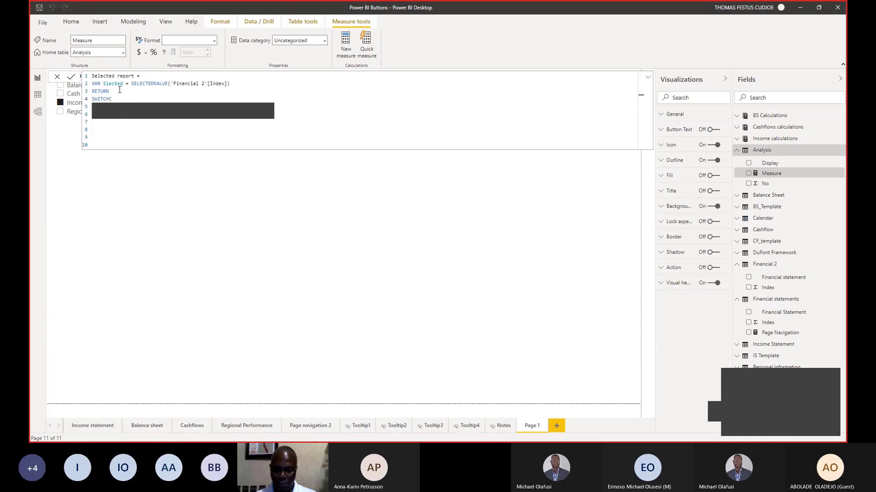
text(SEL)
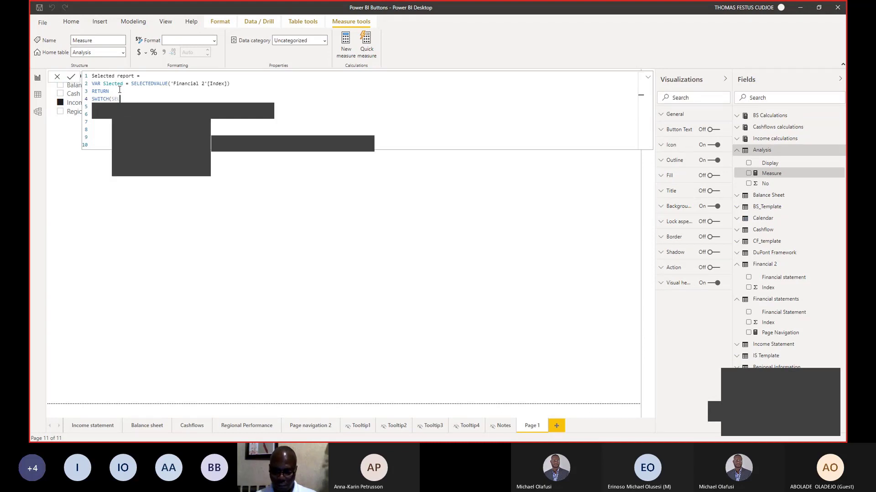
key(BackSpace)
key(BackSpace)
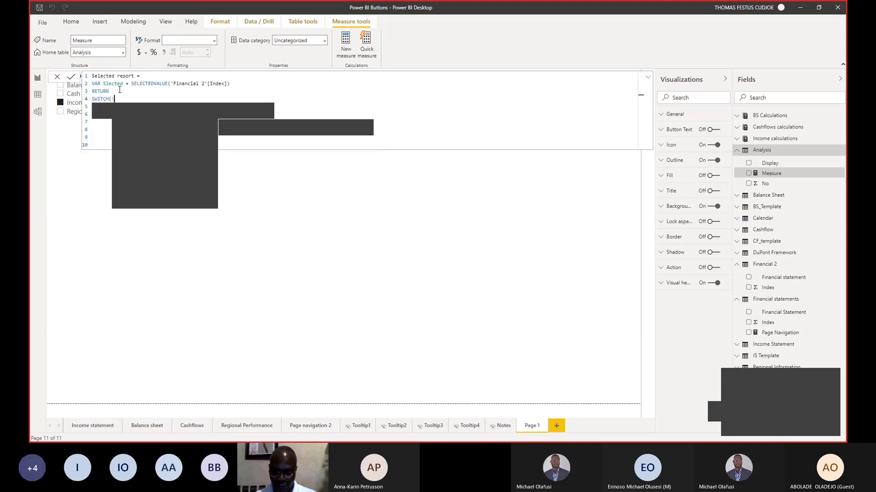
text(LE)
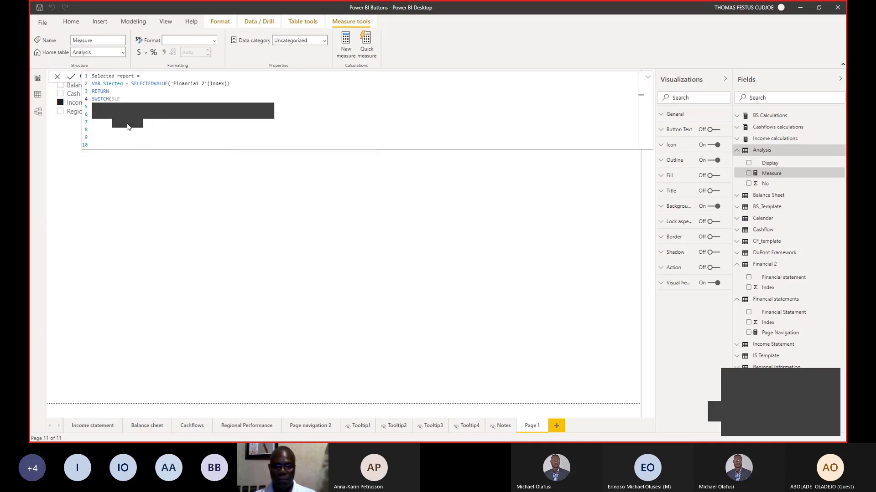
key(Tab)
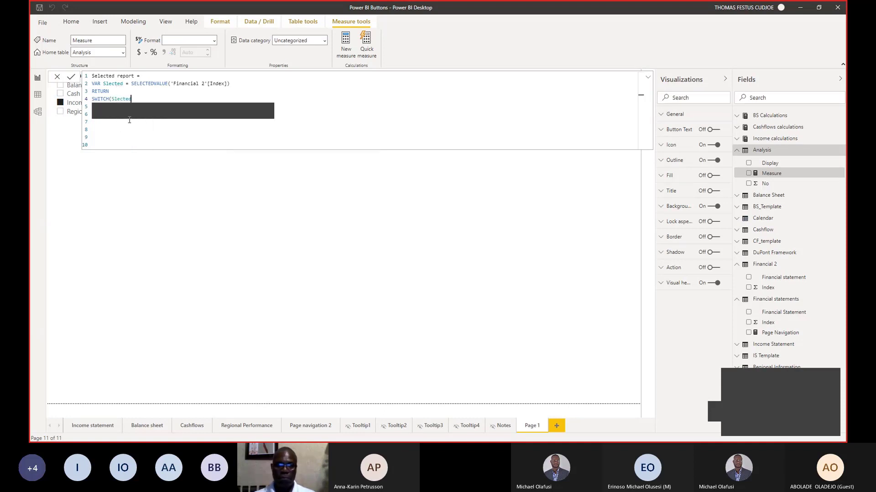
text(,)
key(shift+Return)
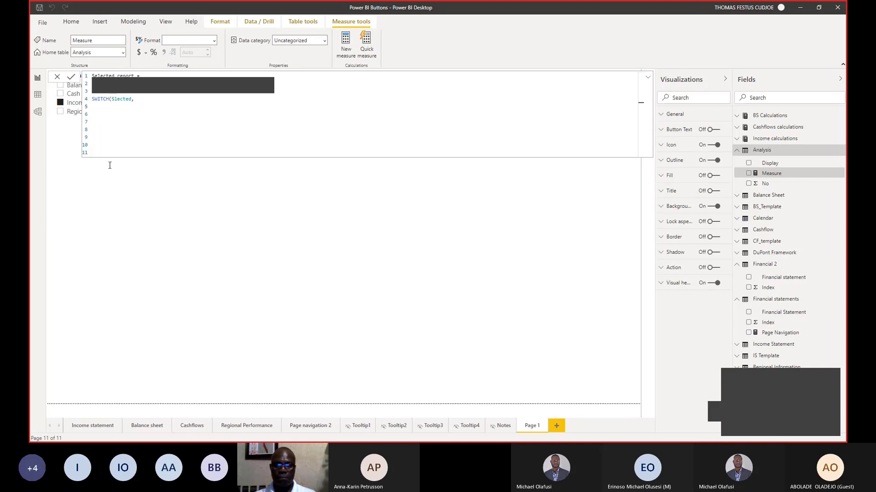
- Add the first SWITCH case on its own line, returning "Income statement" for value 1
text(1,")
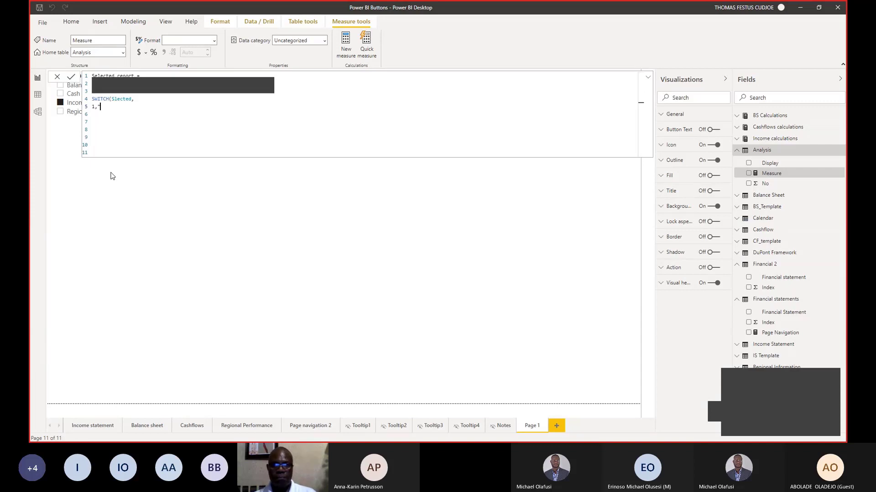
text(iNVOME)
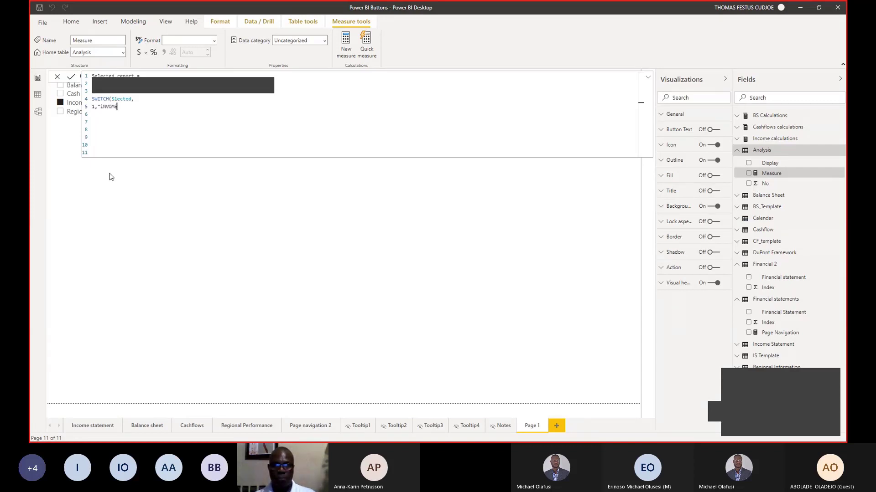
key(BackSpace)
key(BackSpace)
key(BackSpace)
key(BackSpace)
key(BackSpace)
key(BackSpace)
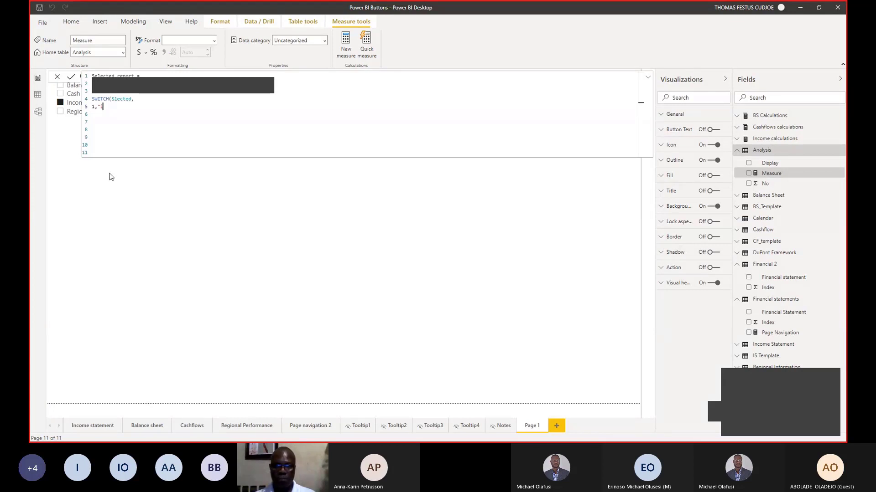
key(BackSpace)
text(Income )
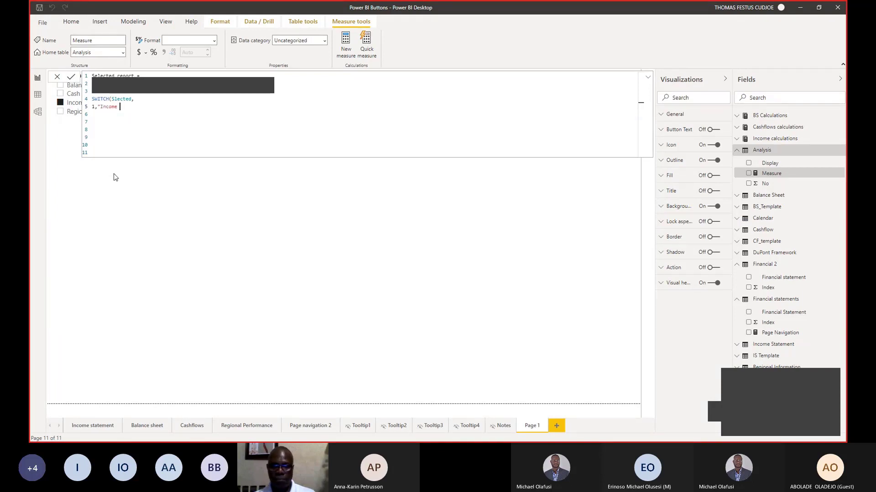
text(statement)
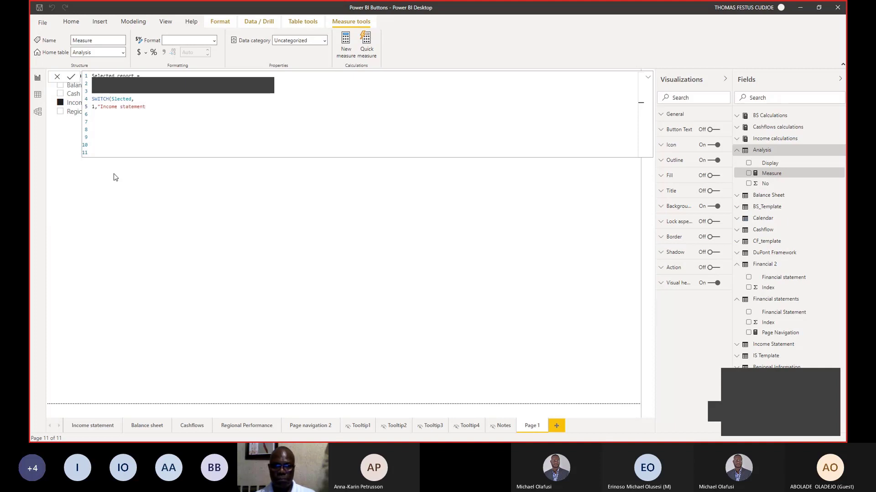
text(",)
key(shift+Return)
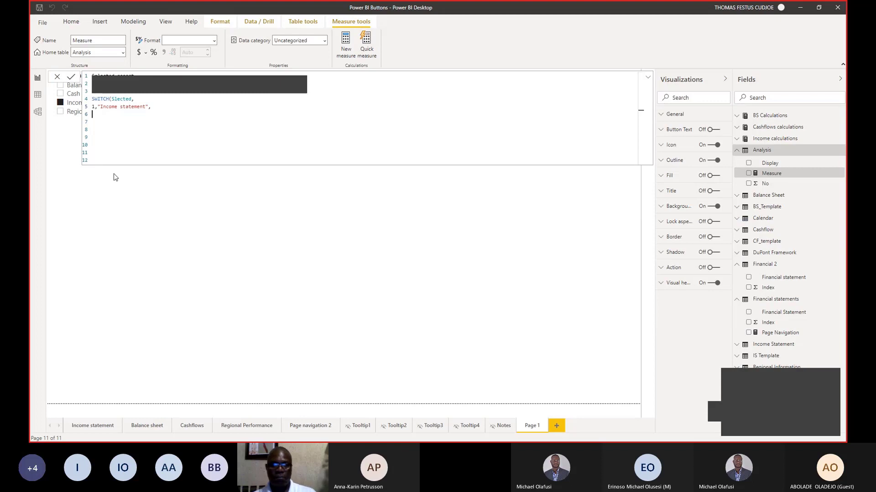
- Add the second SWITCH case on its own line, returning "Balance sheet" for value 2
text(2,)
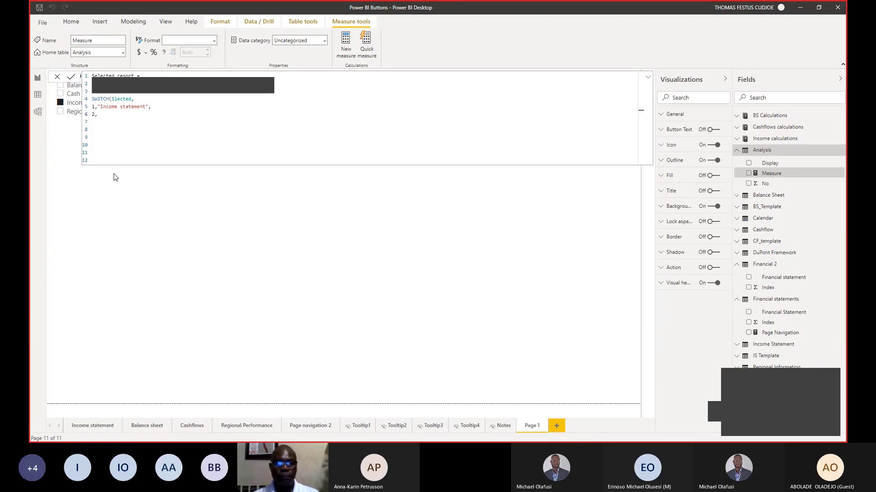
text("Blance)
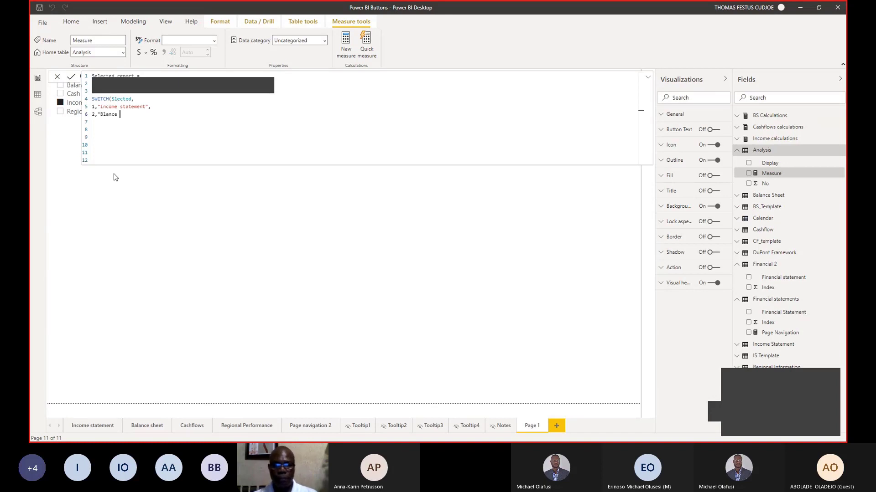
key(BackSpace)
key(BackSpace)
key(BackSpace)
key(BackSpace)
key(BackSpace)
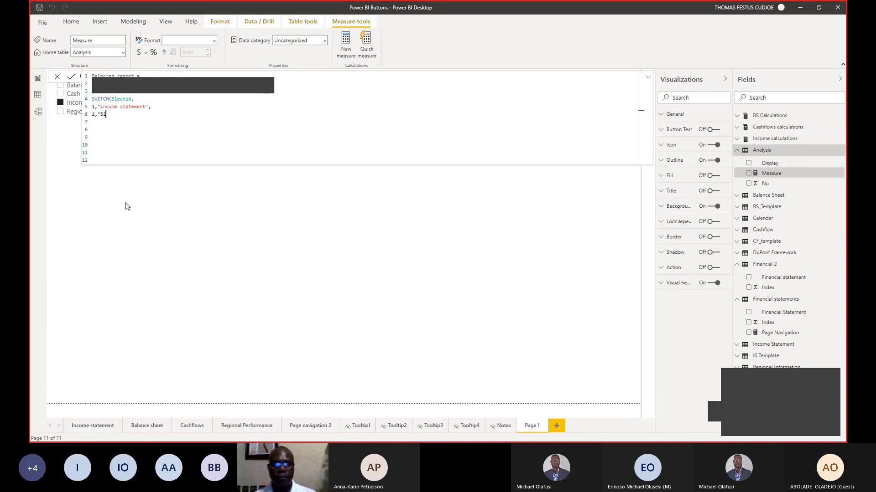
key(BackSpace)
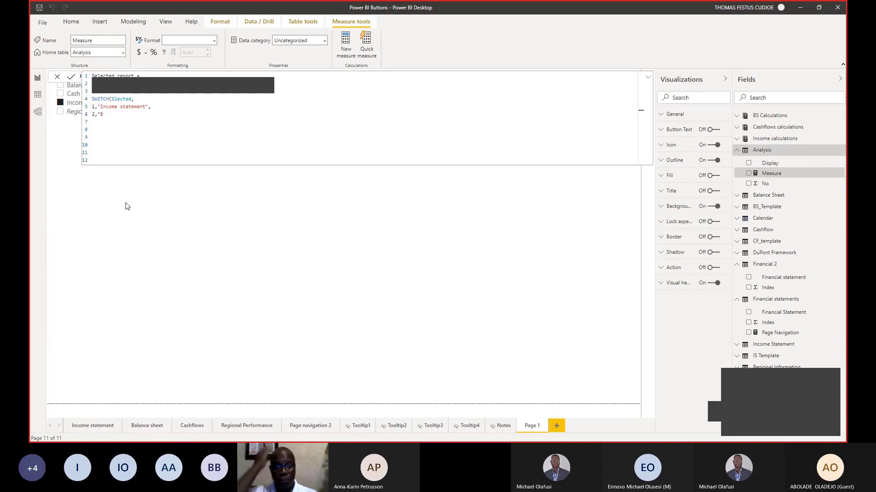
text(ala)
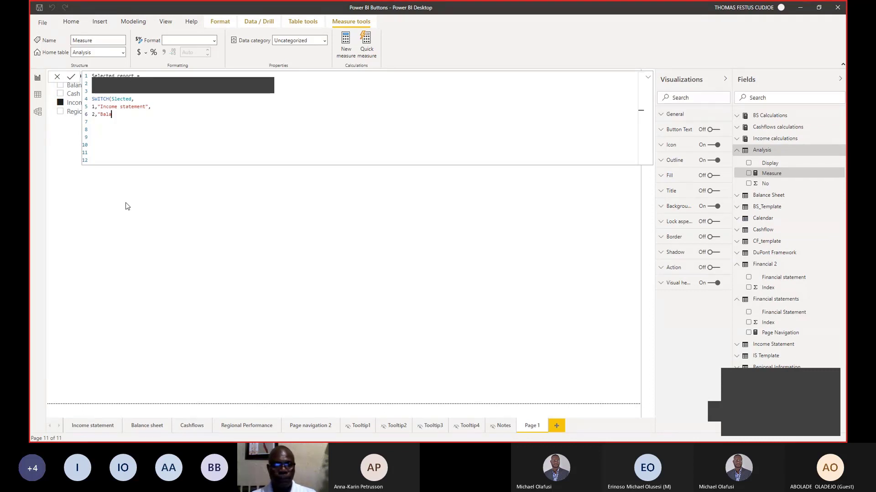
text(nce sheet",)
key(Return)
- Add the third SWITCH case on its own line, returning "Cashflows" for value 3
text(3,)
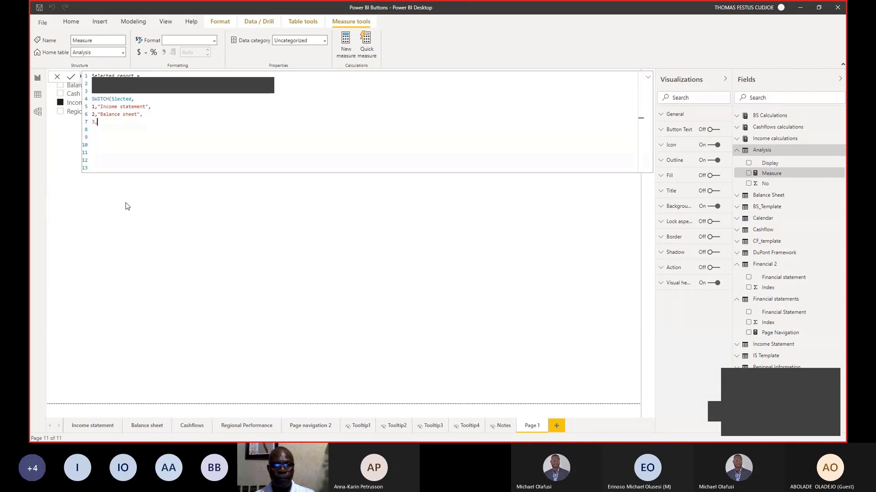
text(")
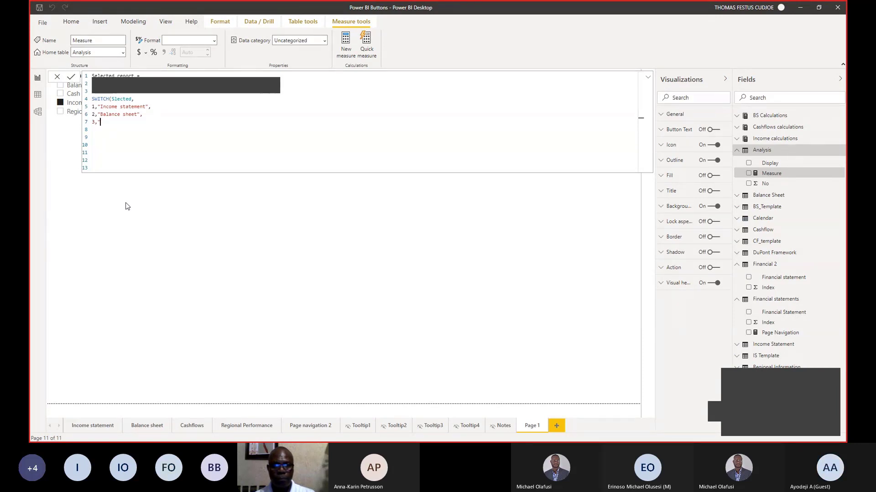
text(Cas)
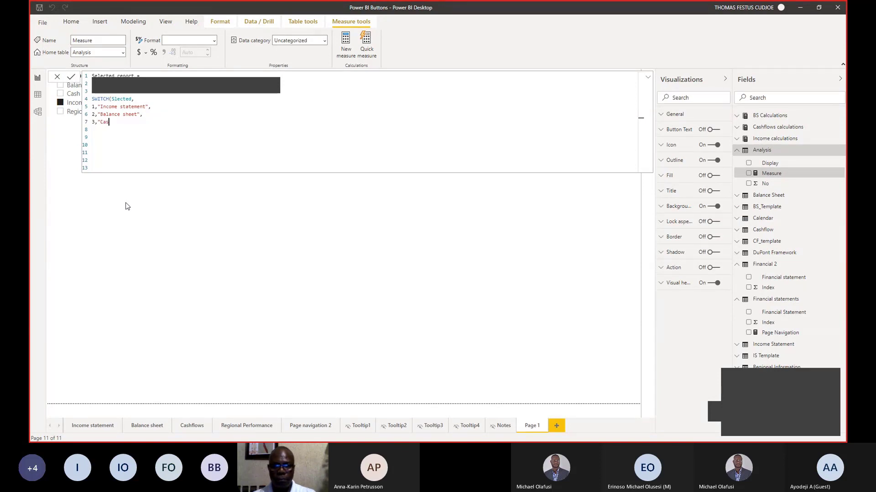
text(hflows")
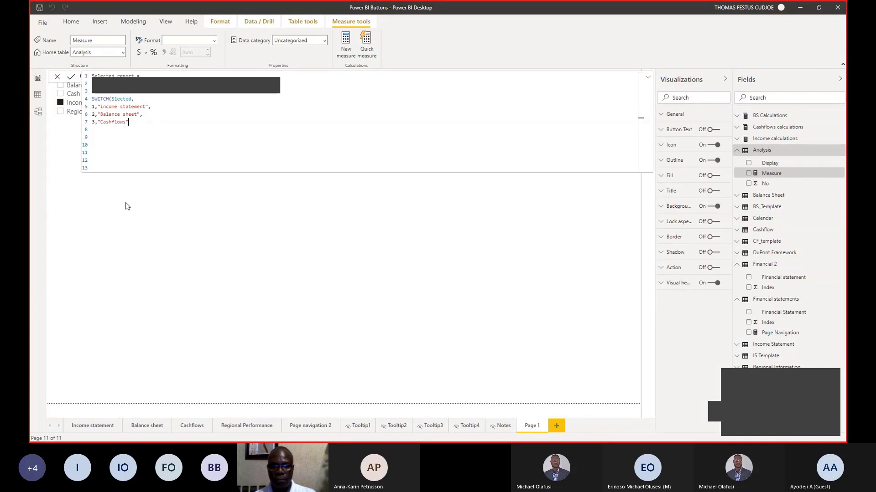
text(,)
key(shift+Return)
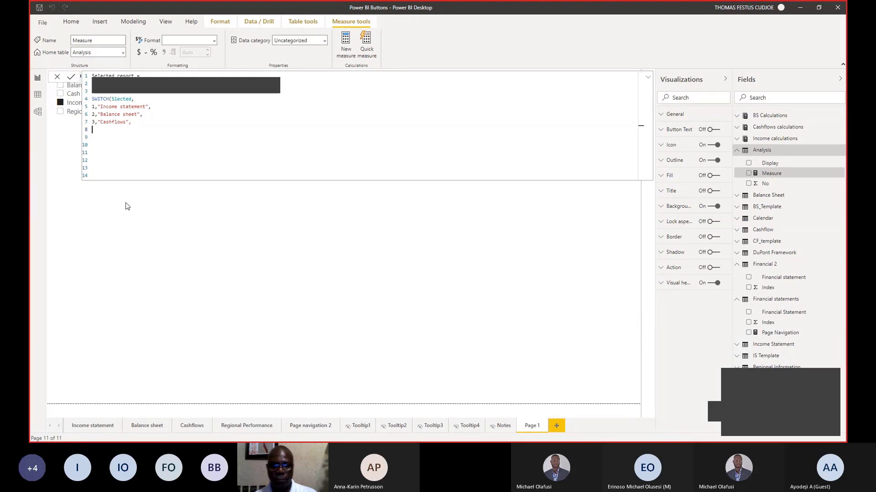
- Add the fourth SWITCH case on its own line, returning "Regional Performance" for value 4
text(4,"Regional Performa)
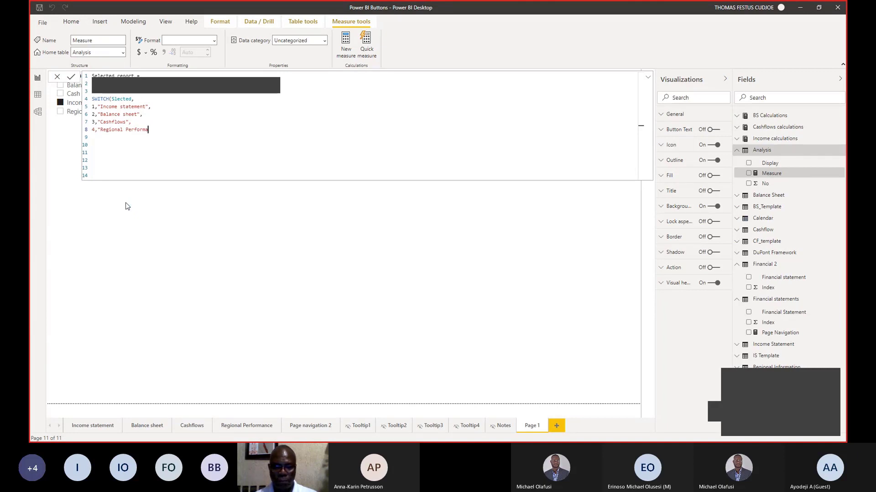
text(nce)
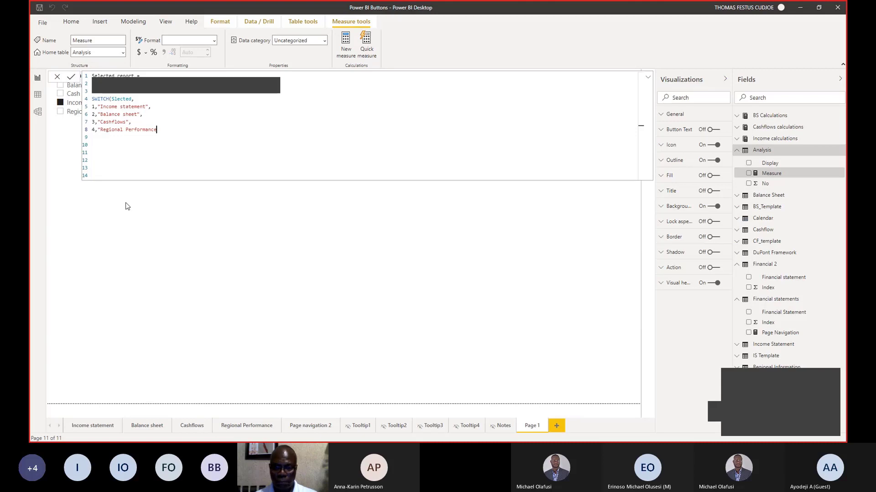
text(",)
key(Return)
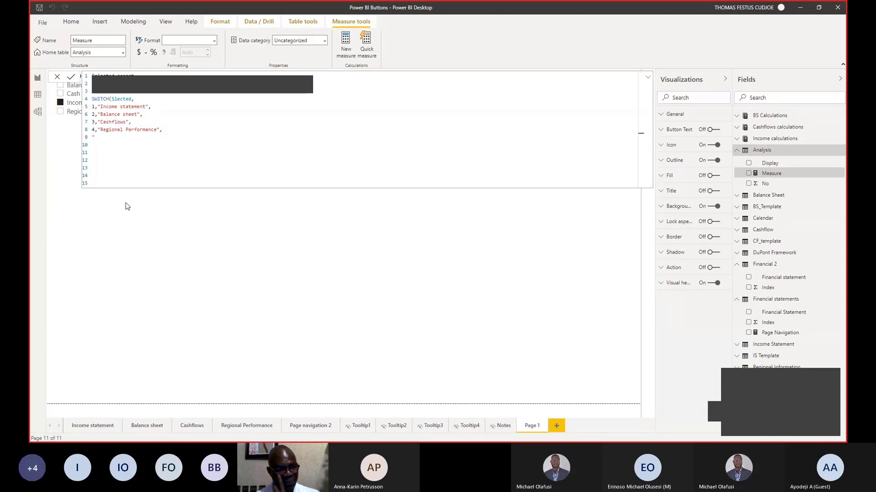
- Add the SWITCH fallback text "Please select report from the slicer", close the function and commit the measure
text(Please select report from the slicer")
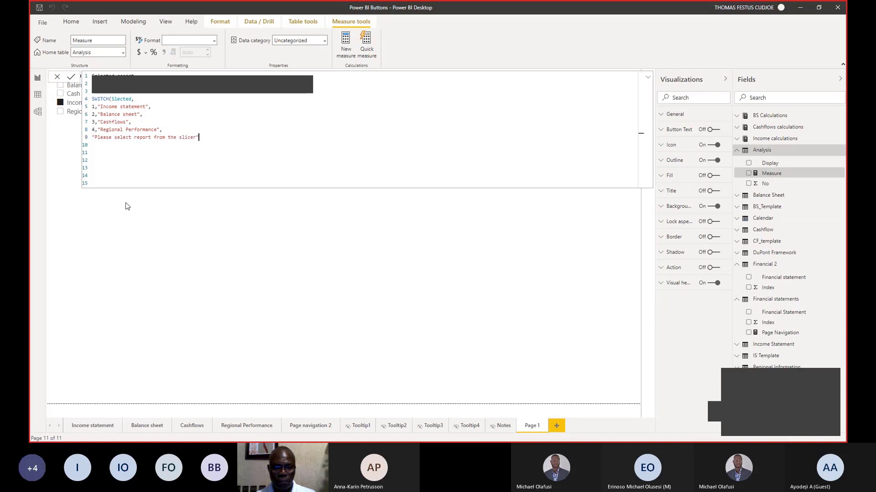
text())
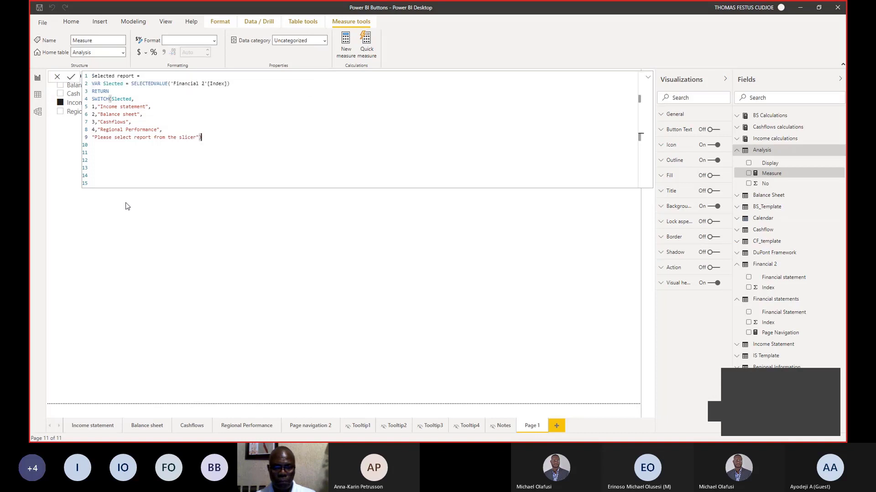
key(Return)
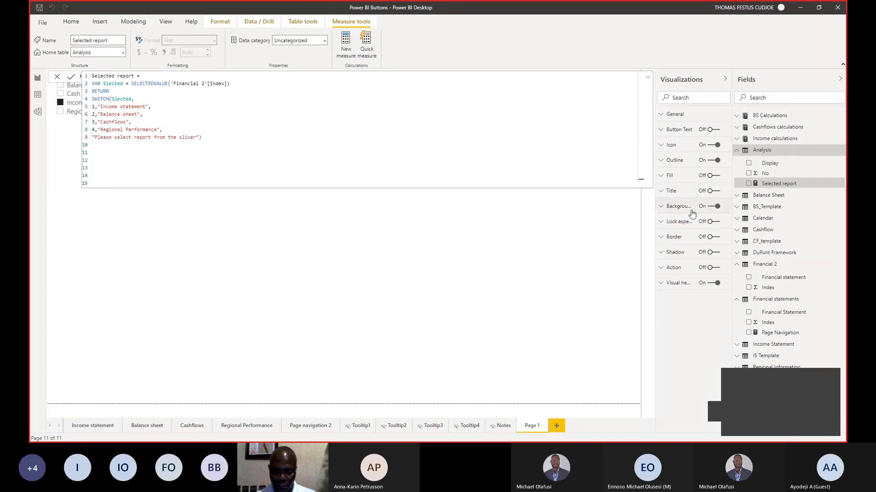
- Enable the blank button's action and set the action type to Page navigation
click(382, 237)
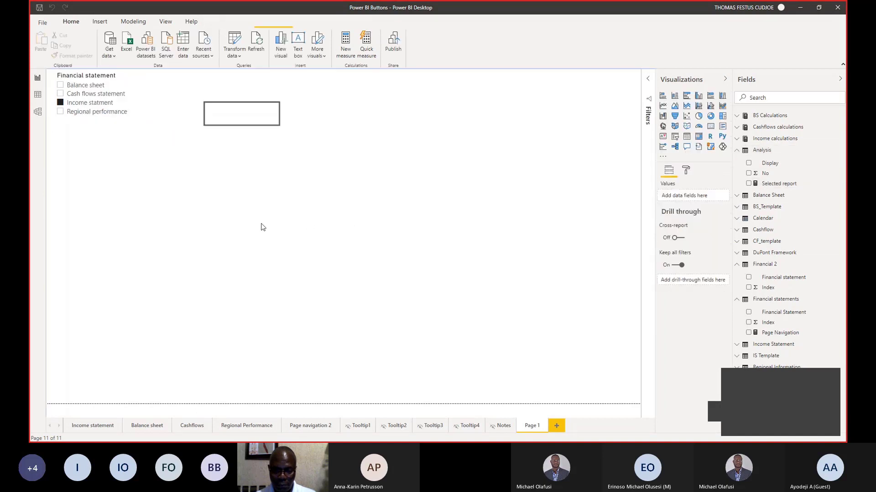
click(247, 117)
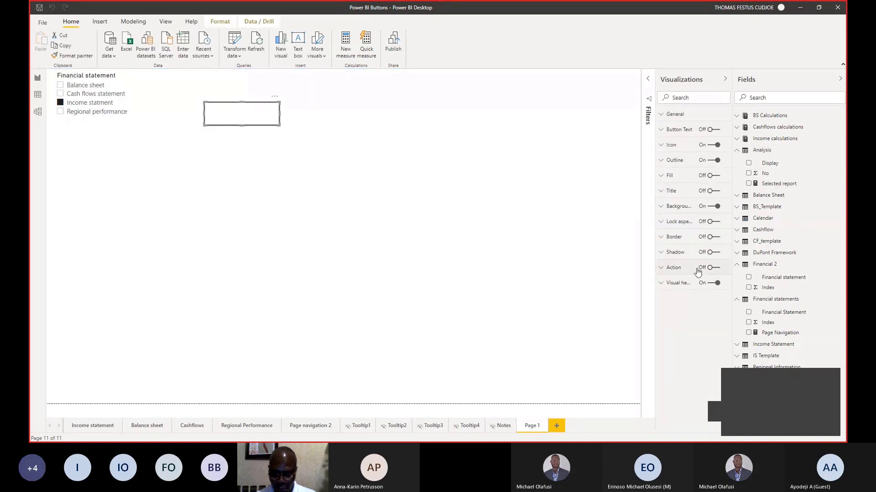
click(668, 270)
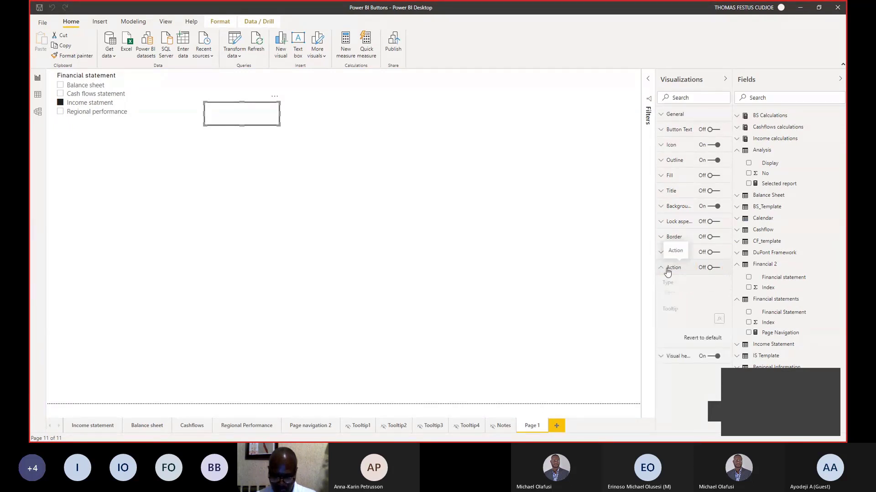
click(717, 269)
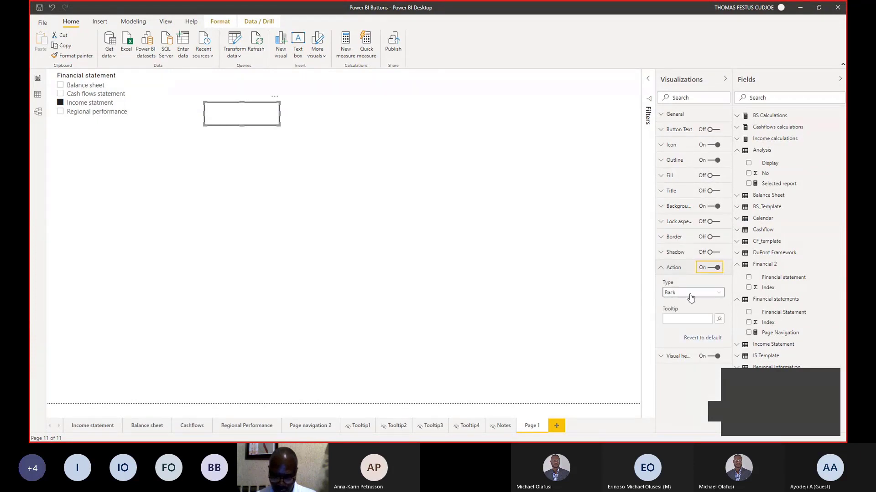
click(691, 294)
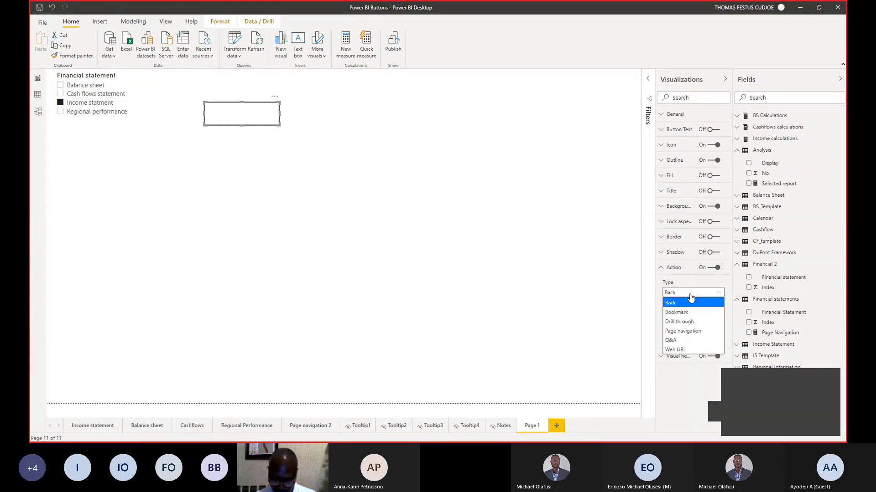
click(687, 335)
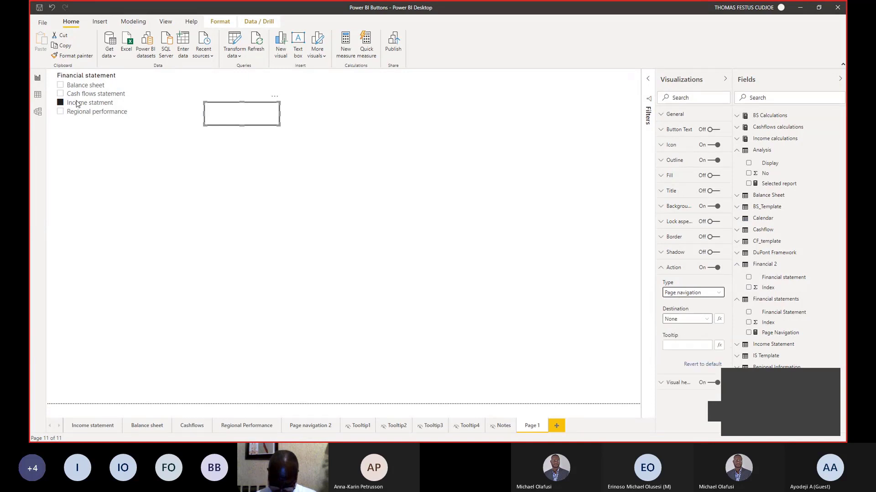
- Set the button's page navigation destination conditionally by field value, based on the Selected report measure in the Analysis table
click(106, 104)
click(719, 319)
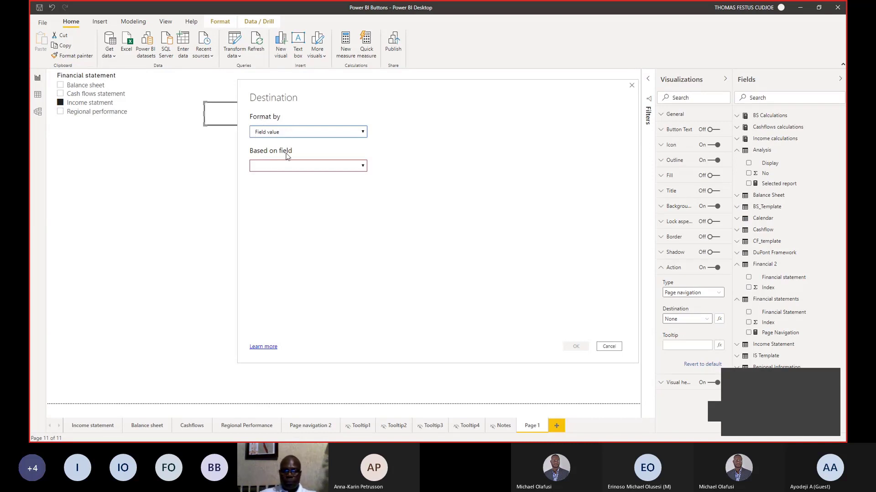
click(338, 166)
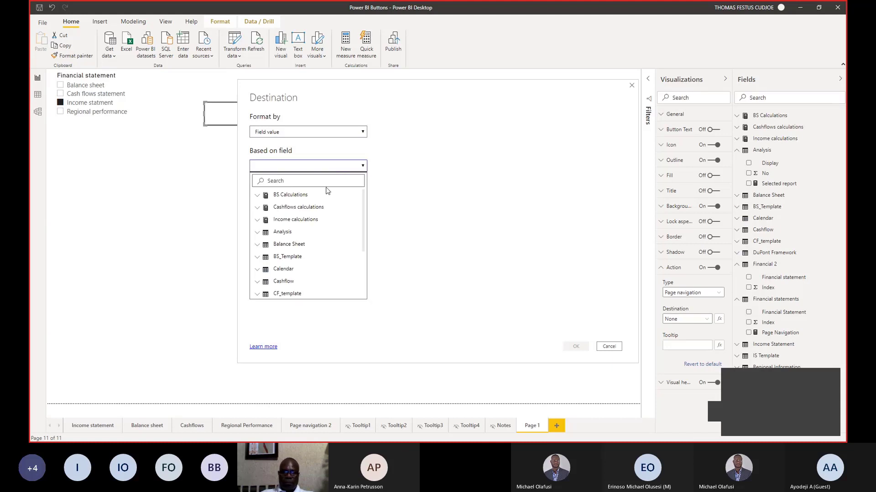
scroll(322, 211, down, 3)
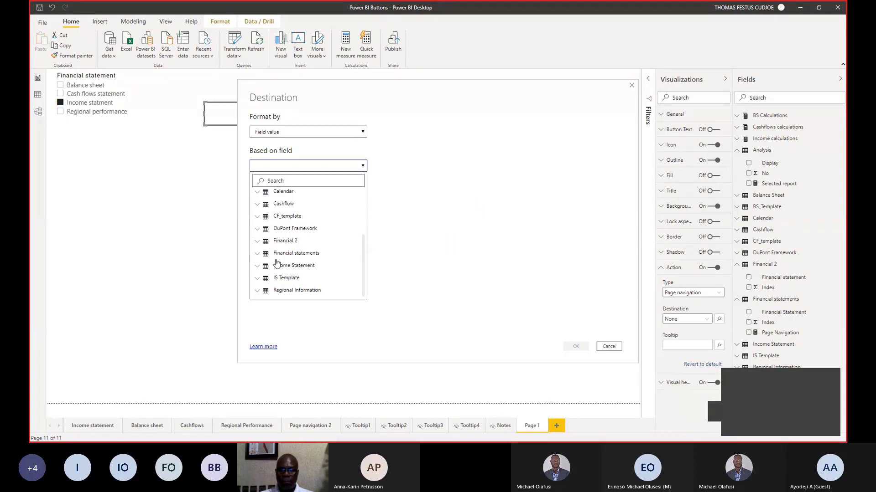
scroll(280, 259, up, 3)
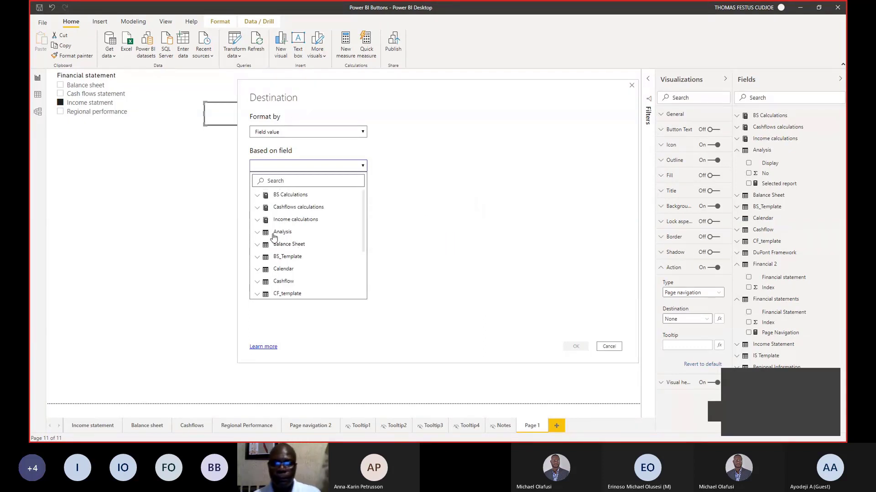
click(276, 232)
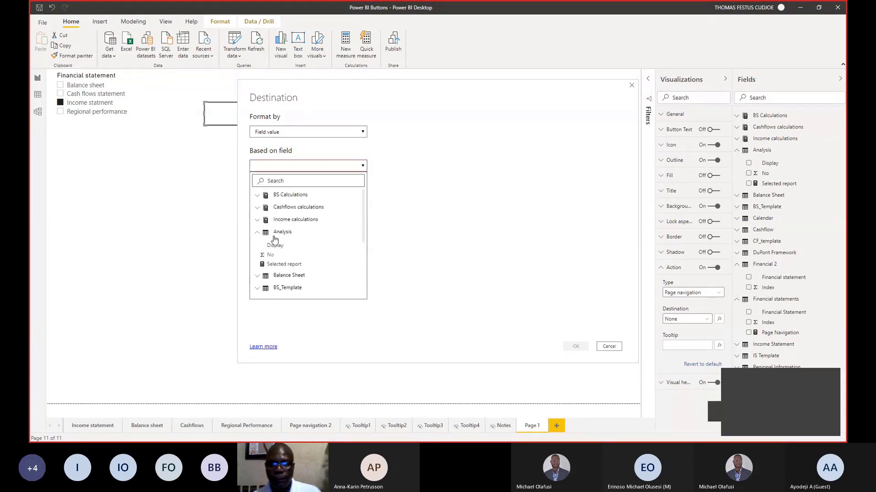
click(284, 265)
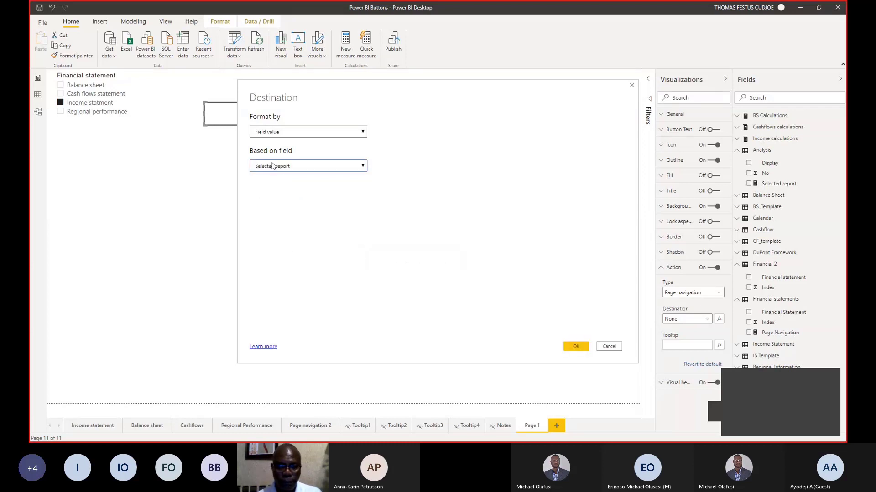
click(569, 348)
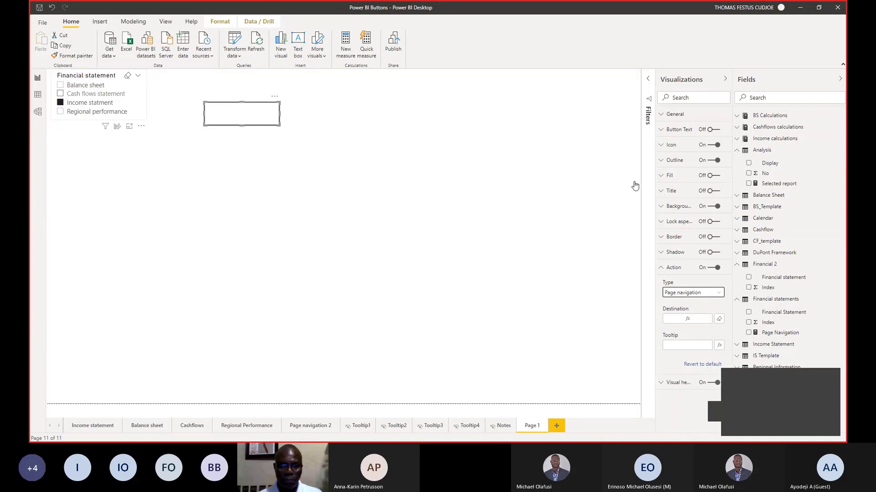
- Turn on the button's text and open the conditional formatting for its default-state text
click(714, 130)
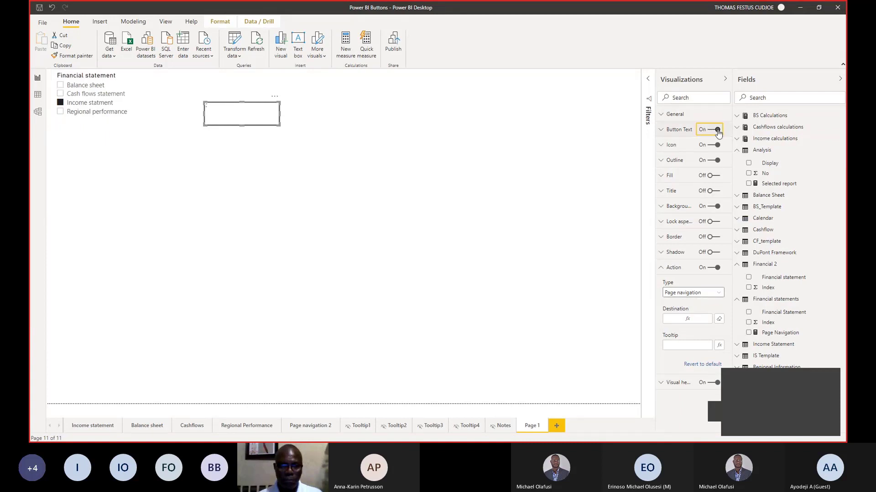
click(669, 132)
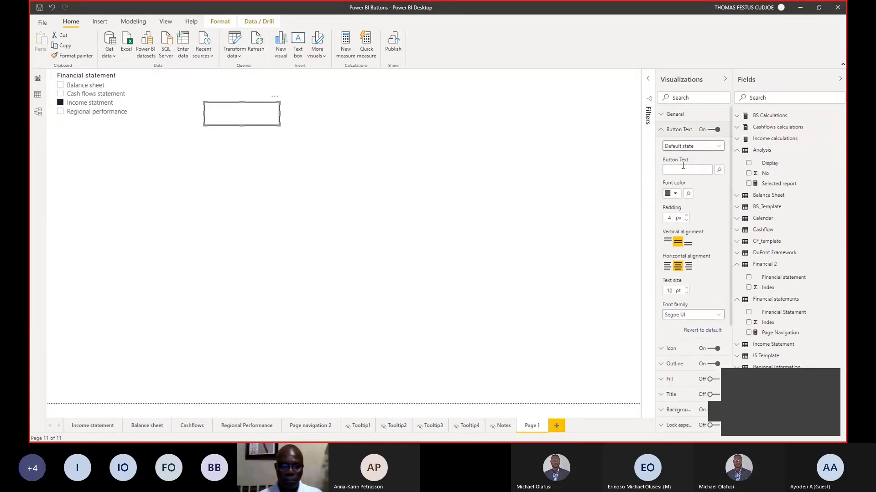
click(720, 171)
click(306, 166)
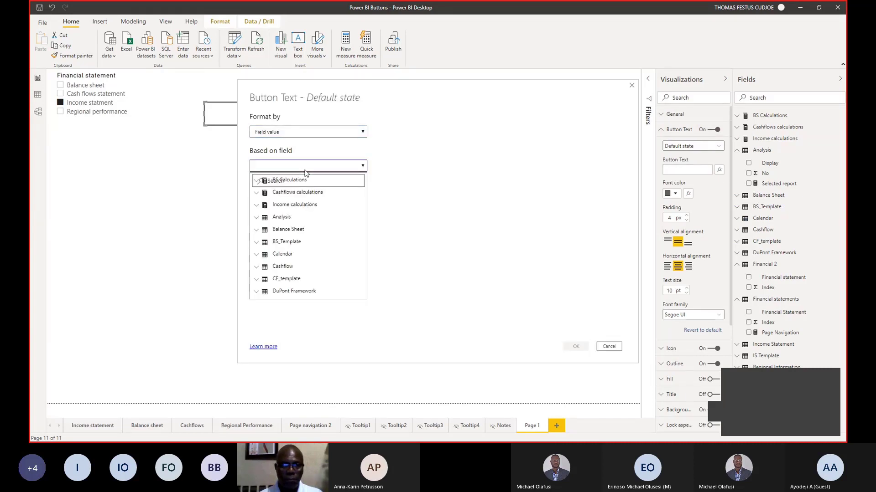
scroll(287, 230, down, 1)
scroll(280, 218, up, 1)
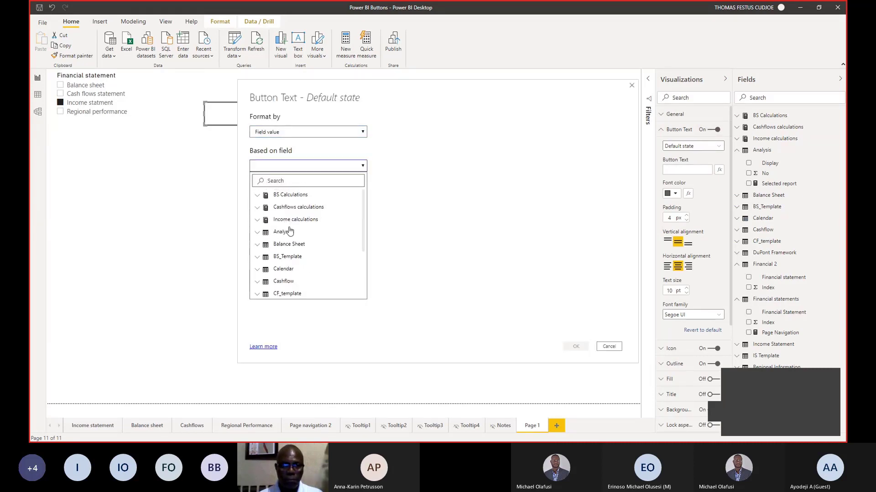
click(284, 220)
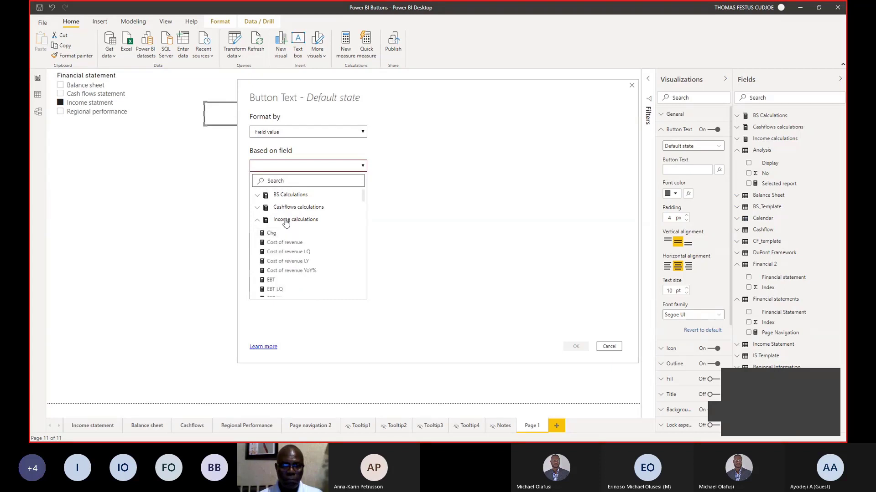
click(287, 220)
click(281, 233)
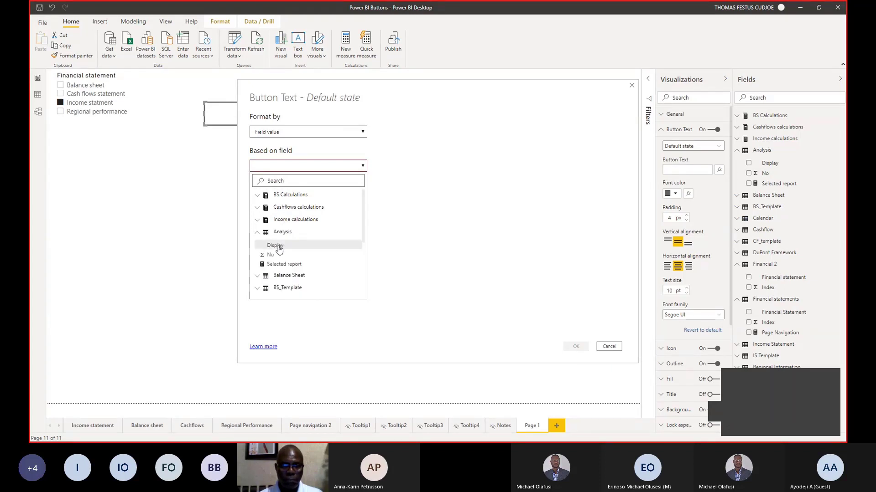
click(276, 245)
- Base the button text on the Selected report measure in the Analysis table, apply it and enlarge the button
click(307, 167)
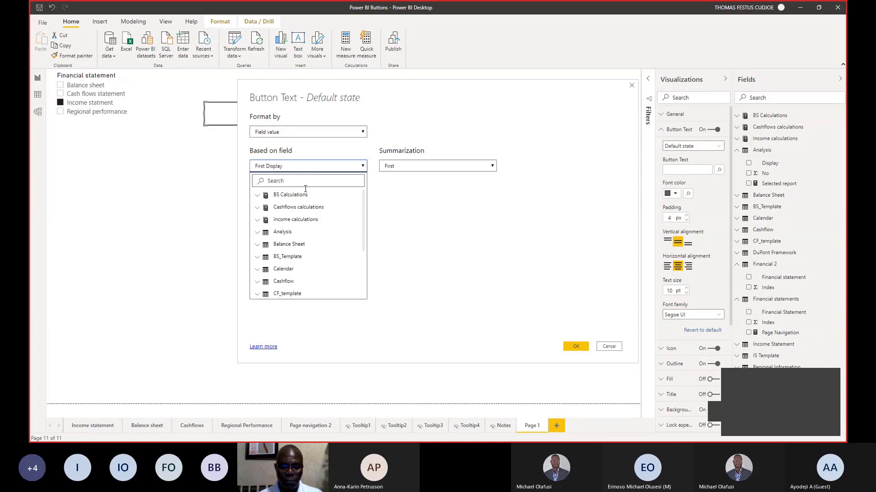
click(288, 232)
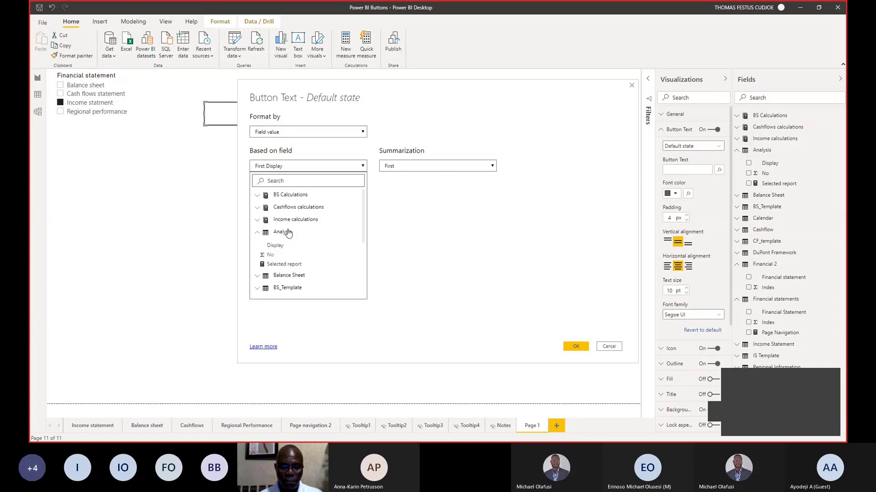
click(285, 264)
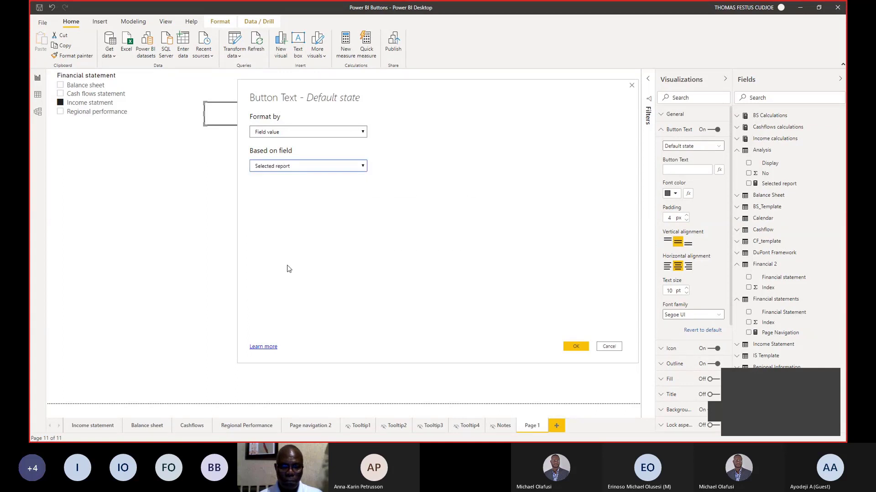
click(575, 346)
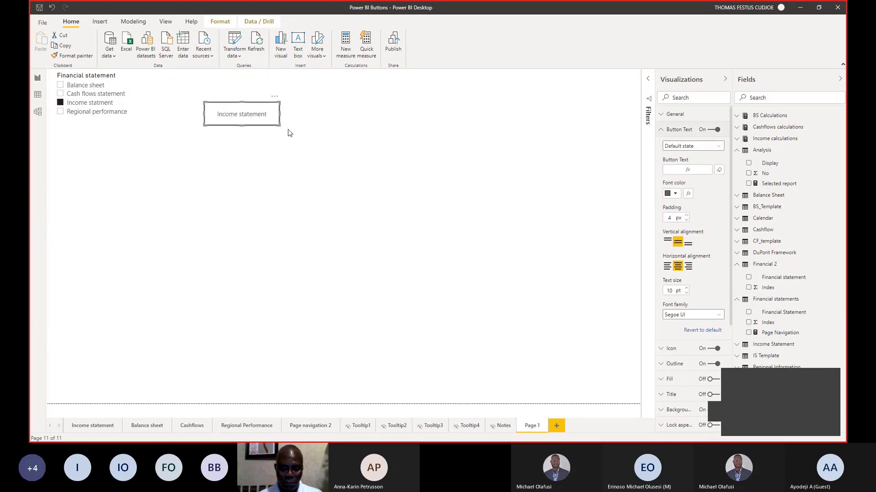
drag(280, 125, 301, 135)
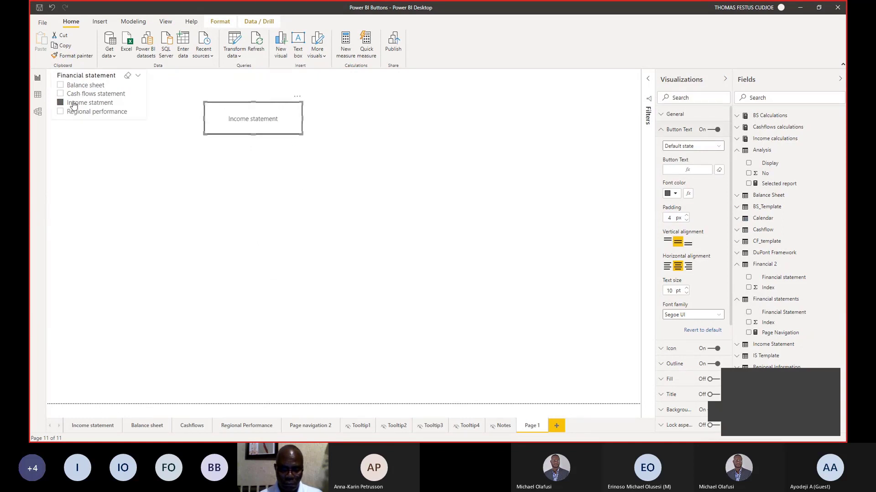
- Test the button by selecting Cash flows statement and Balance sheet in turn in the slicer, ending by following it to the Balance sheet page
click(90, 104)
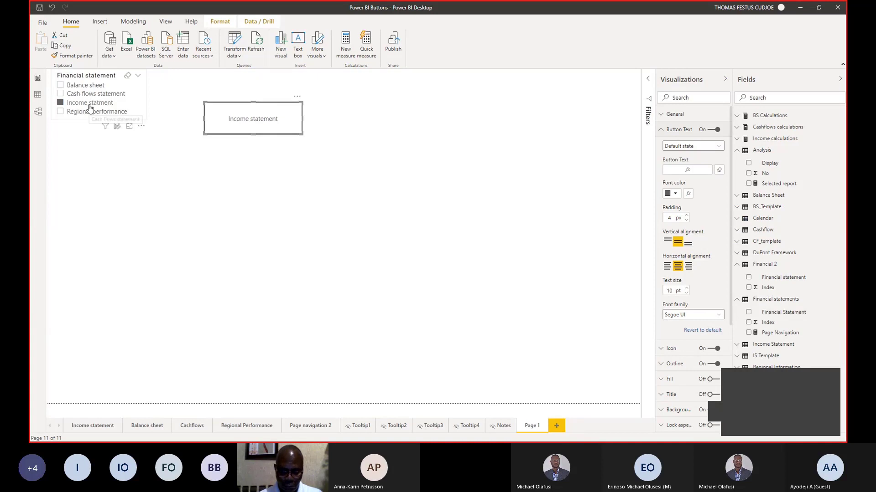
click(60, 95)
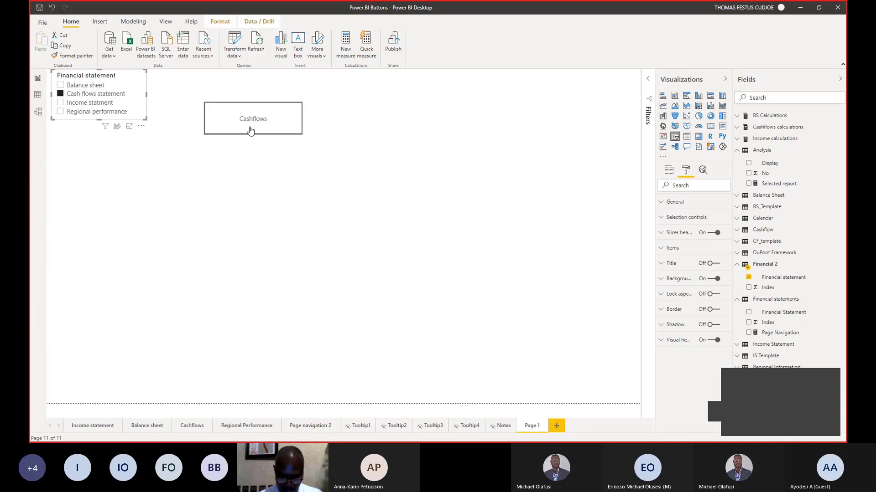
click(61, 85)
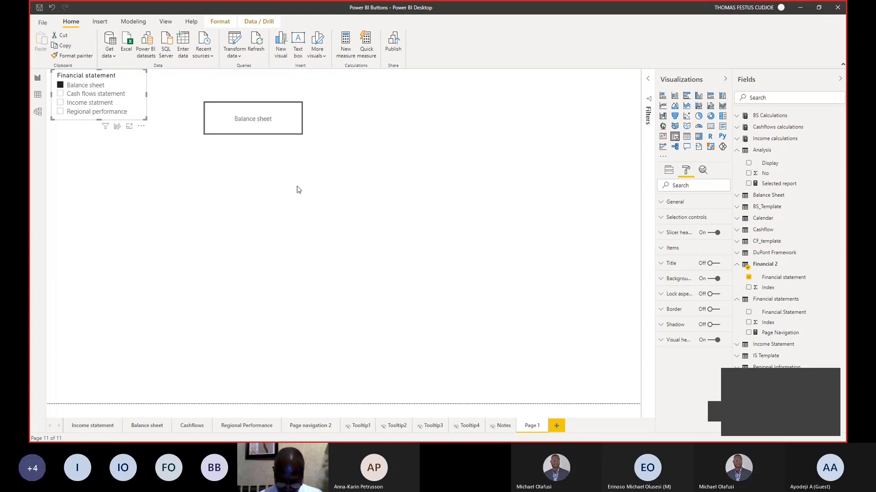
ctrl+click(248, 125)
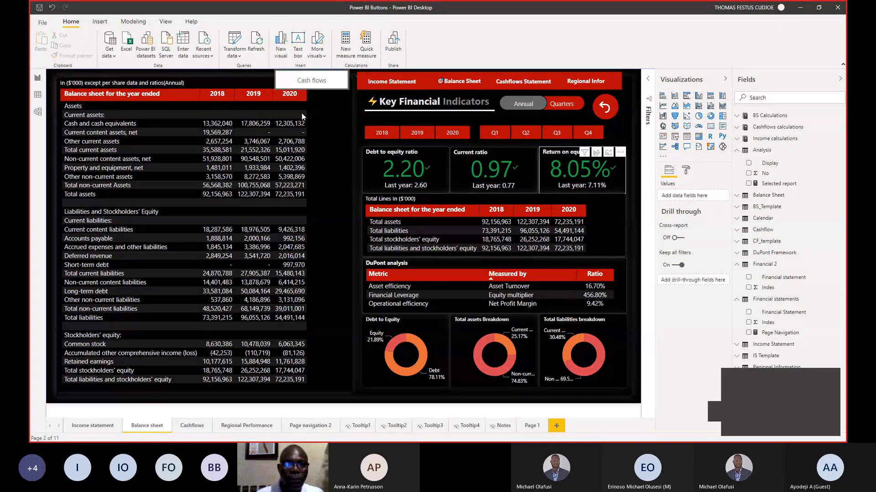
- Delete the leftover Cash flows button from the Balance sheet page
click(314, 85)
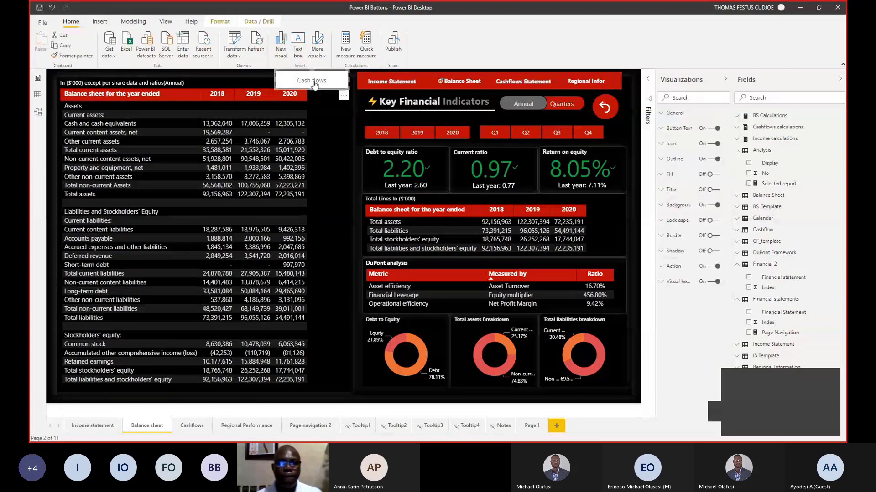
key(Escape)
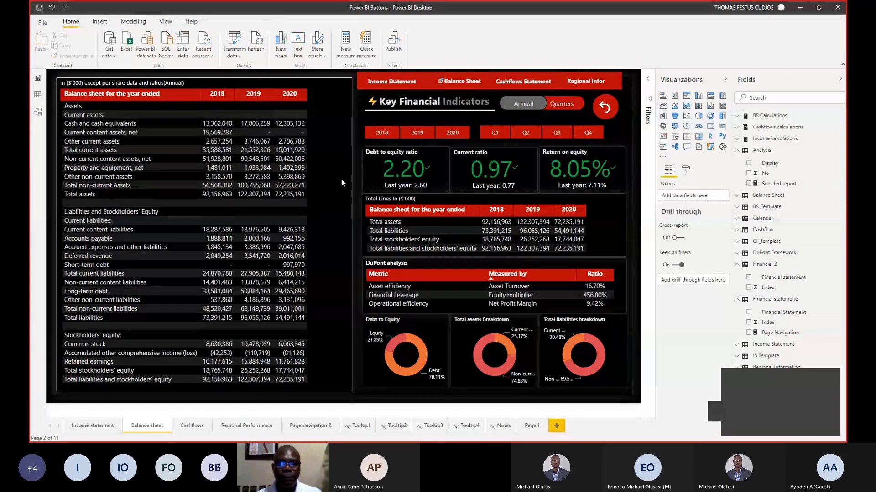
- Filter the Balance sheet page to year 2018 and quarter Q2
click(389, 138)
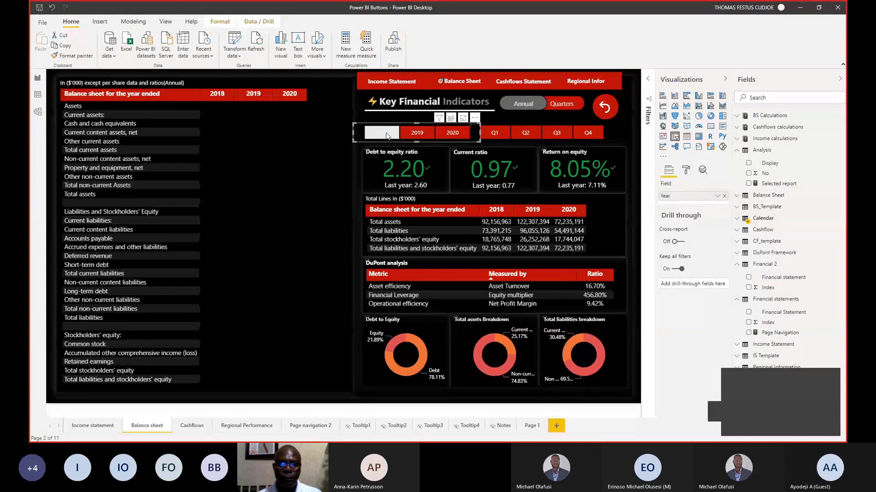
click(529, 135)
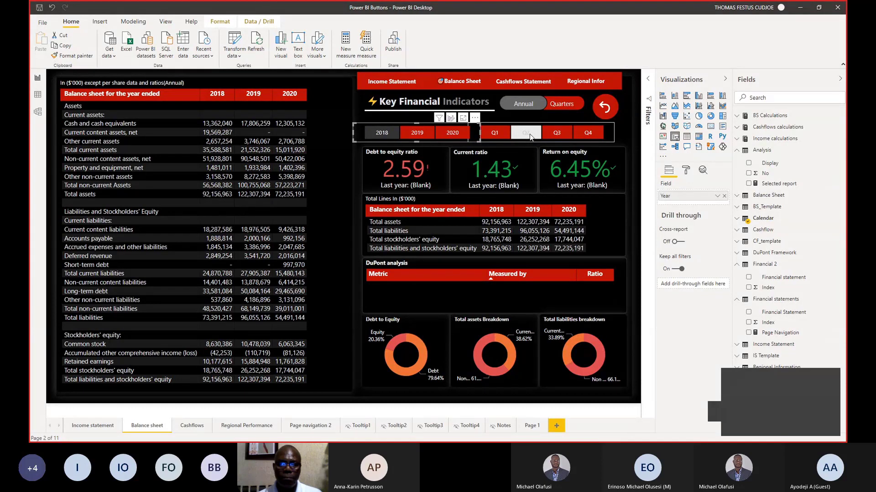
click(531, 137)
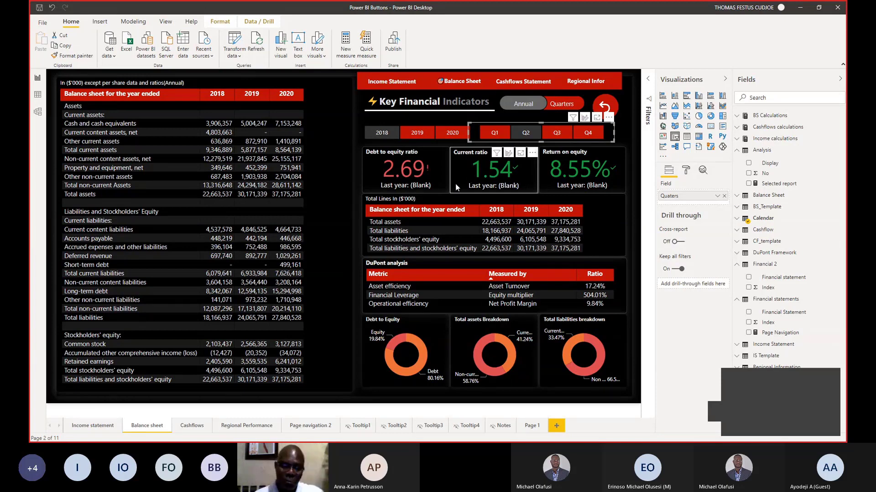
click(556, 132)
click(525, 133)
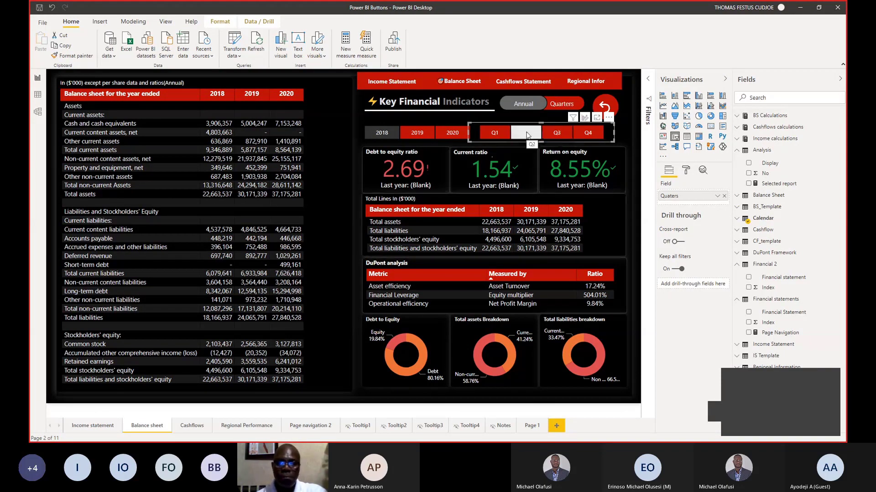
click(638, 160)
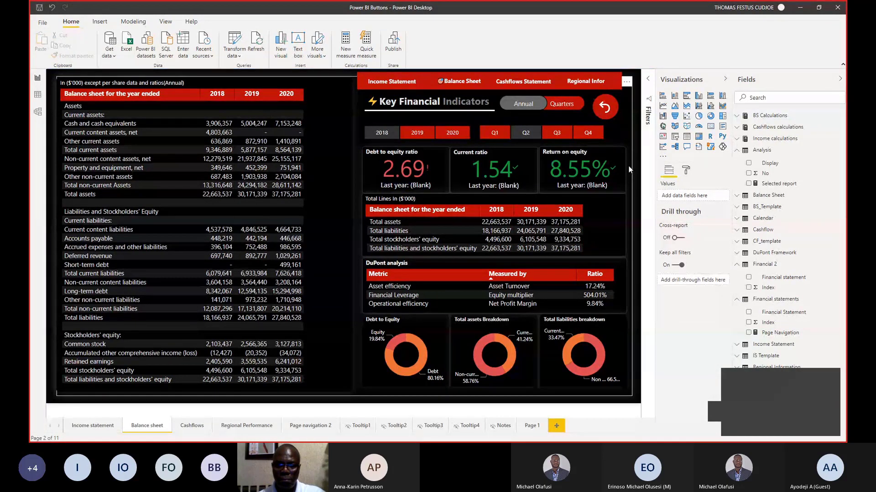
click(529, 136)
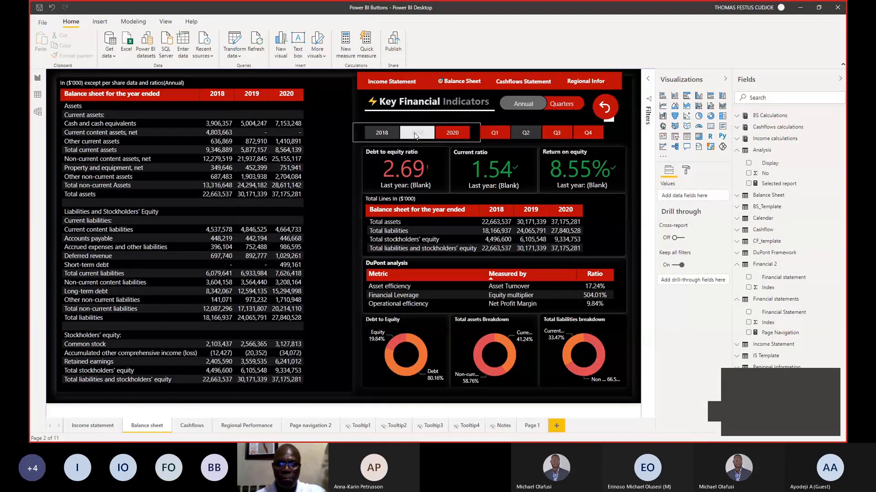